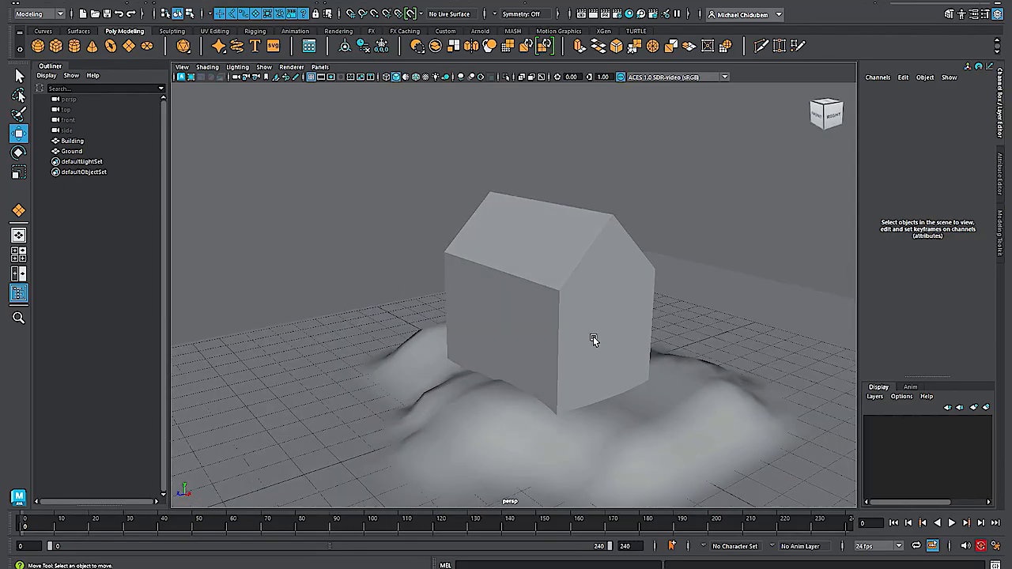
pyautogui.moveTo(560, 377); pyautogui.dragTo(693, 376)
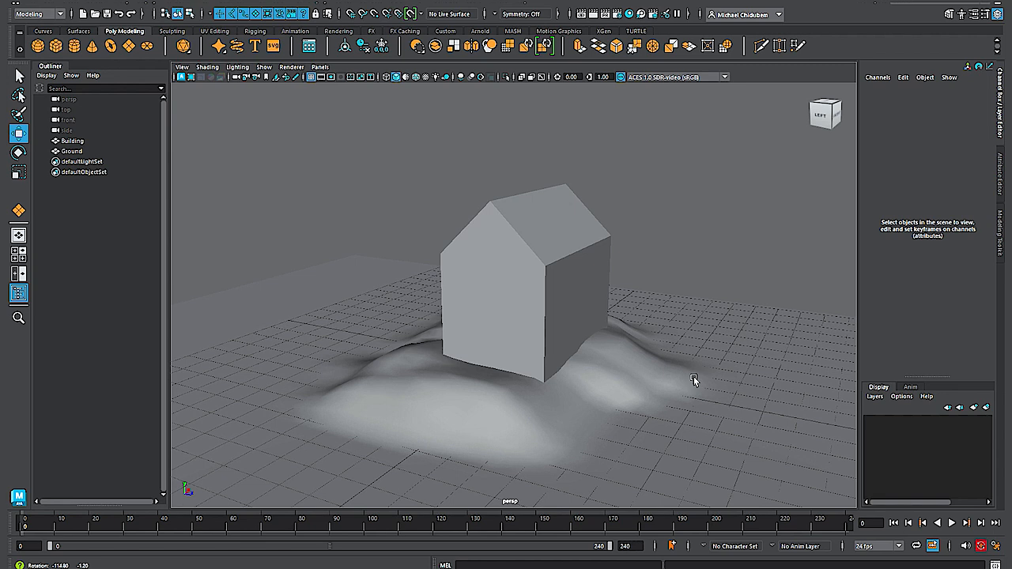
pyautogui.moveTo(693, 376); pyautogui.dragTo(540, 369)
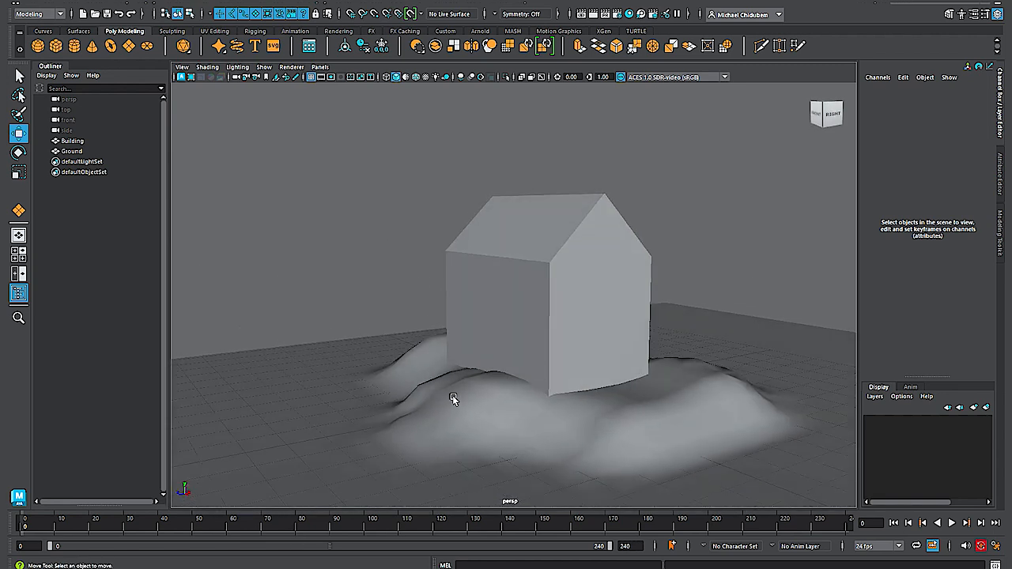
# Step: Switch to the browser and look through the Adobe Stock results for grass textures top view
pyautogui.moveTo(244, 567)
pyautogui.click(245, 529)
pyautogui.scroll(3, 523, 381)
pyautogui.scroll(10, 519, 382)
pyautogui.scroll(10, 522, 390)
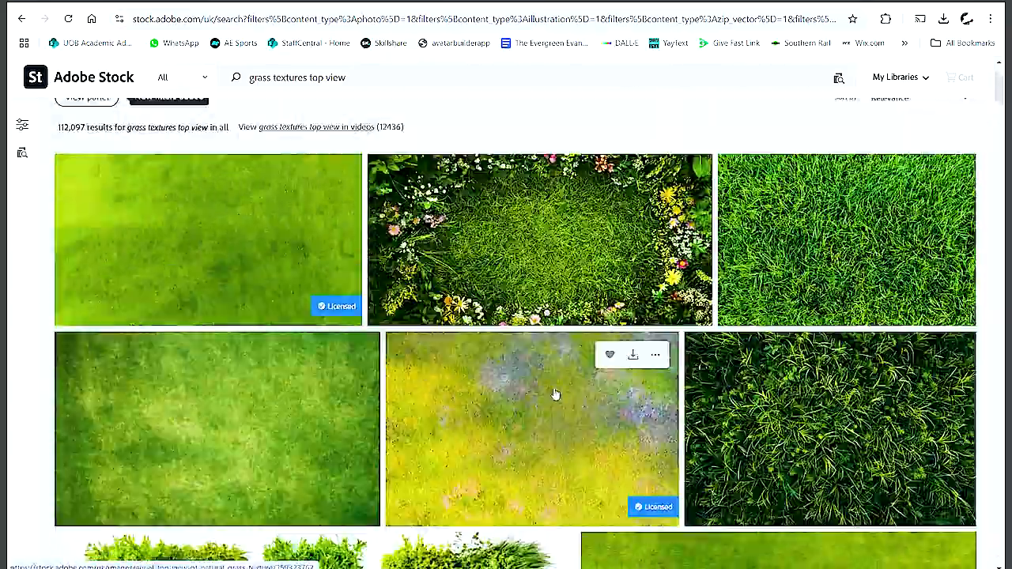
pyautogui.scroll(2, 546, 388)
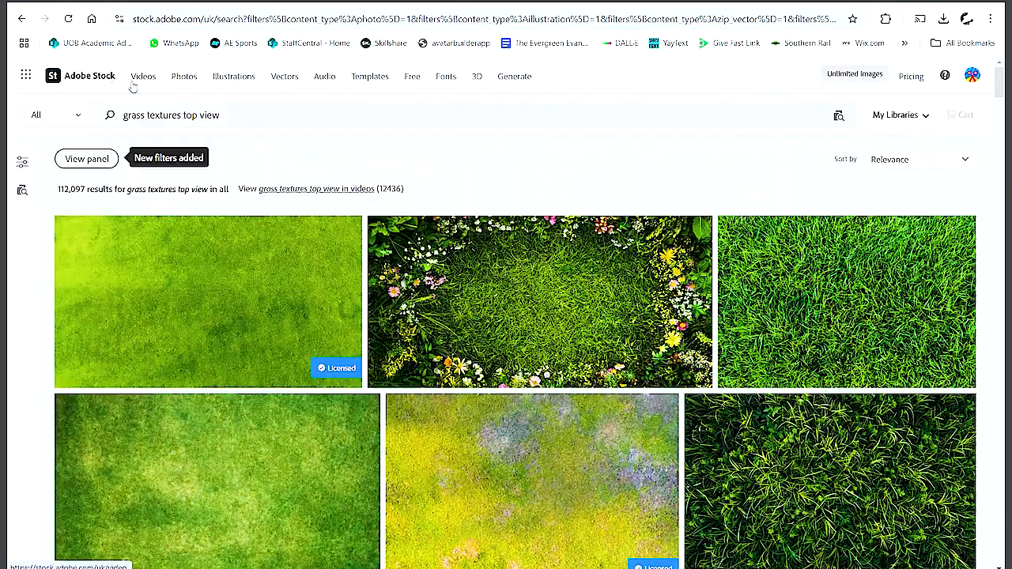
pyautogui.scroll(-4, 406, 309)
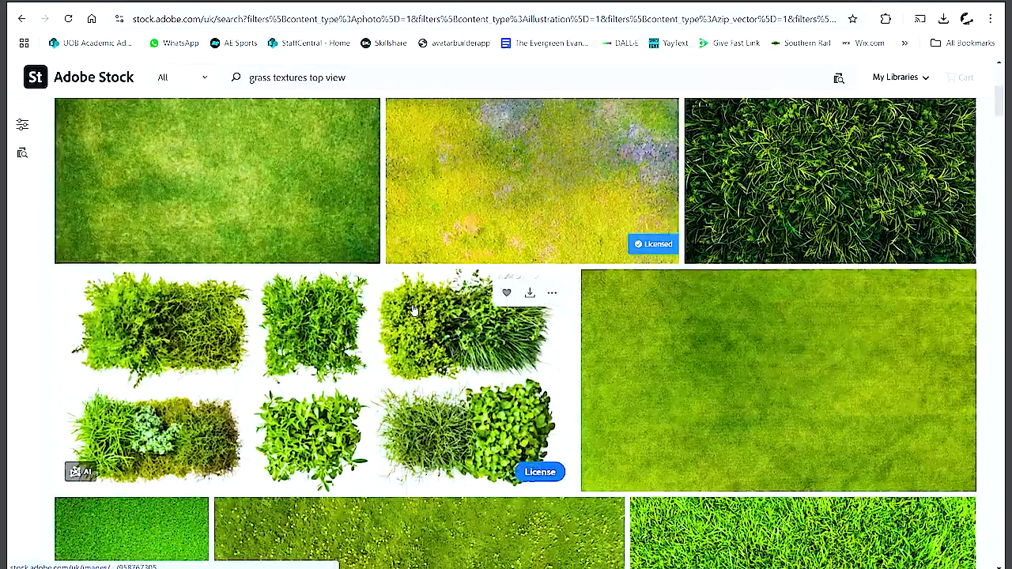
pyautogui.scroll(-3, 413, 310)
# Step: Switch to the Downloads folder and cut the eight grass, roof, zinc and wall images from AdobeStock_440138705.jpeg through AdobeStock_1112703997.jpeg
pyautogui.moveTo(727, 566)
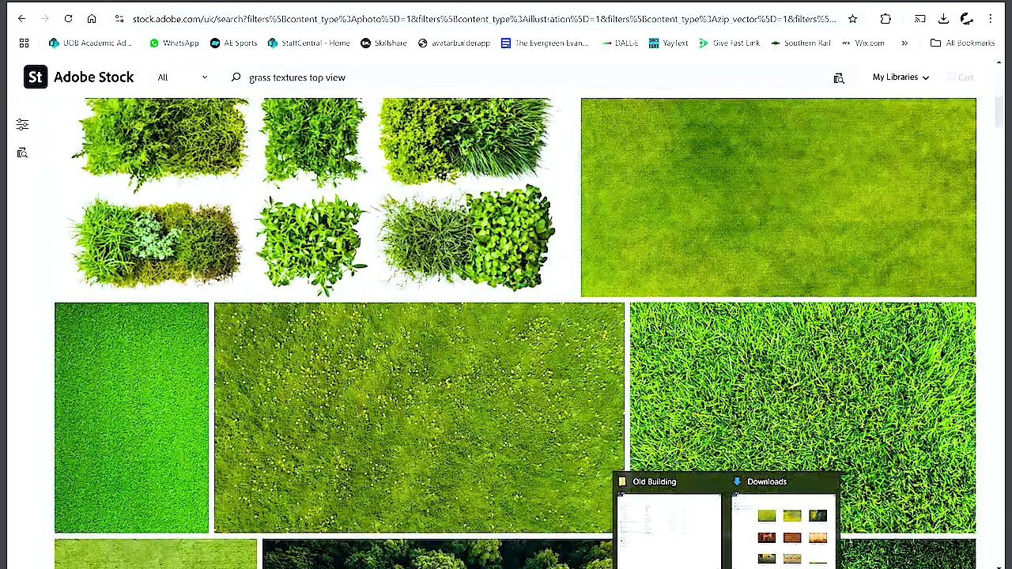
pyautogui.click(785, 522)
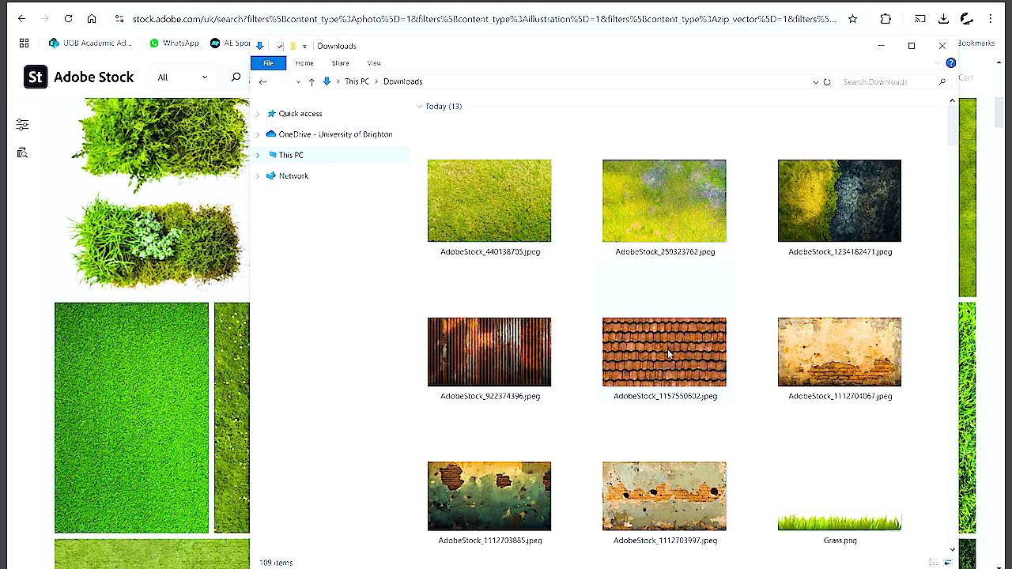
pyautogui.click(917, 46)
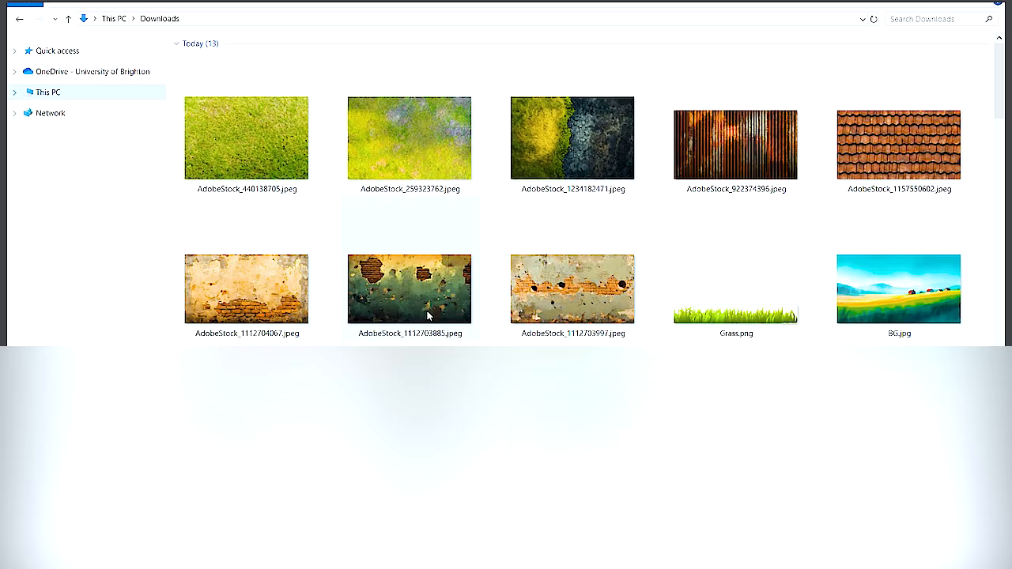
pyautogui.click(244, 156)
pyautogui.keyDown('shift'); pyautogui.click(591, 303); pyautogui.keyUp('shift')
pyautogui.hotkey('ctrl', 'x')
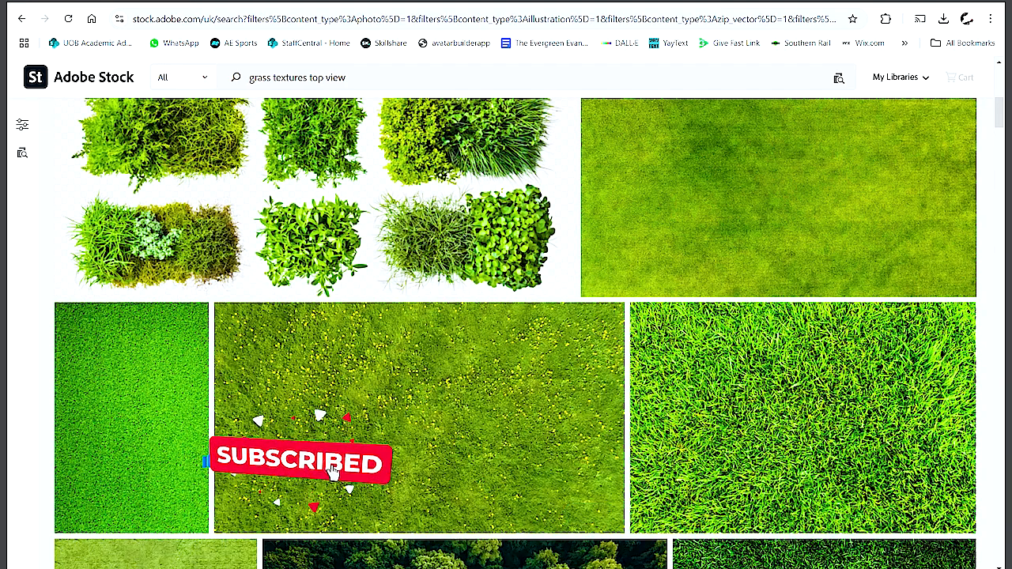
# Step: Paste the cut texture images into the Old Building project's sourceimages folder and show them as extra large icons
pyautogui.moveTo(728, 566)
pyautogui.click(657, 522)
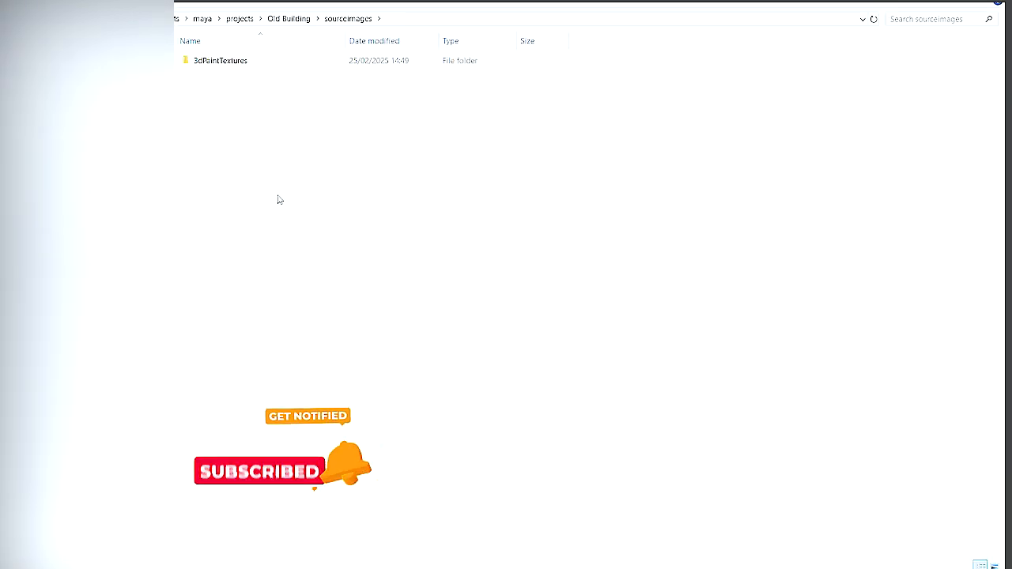
pyautogui.hotkey('ctrl', 'v')
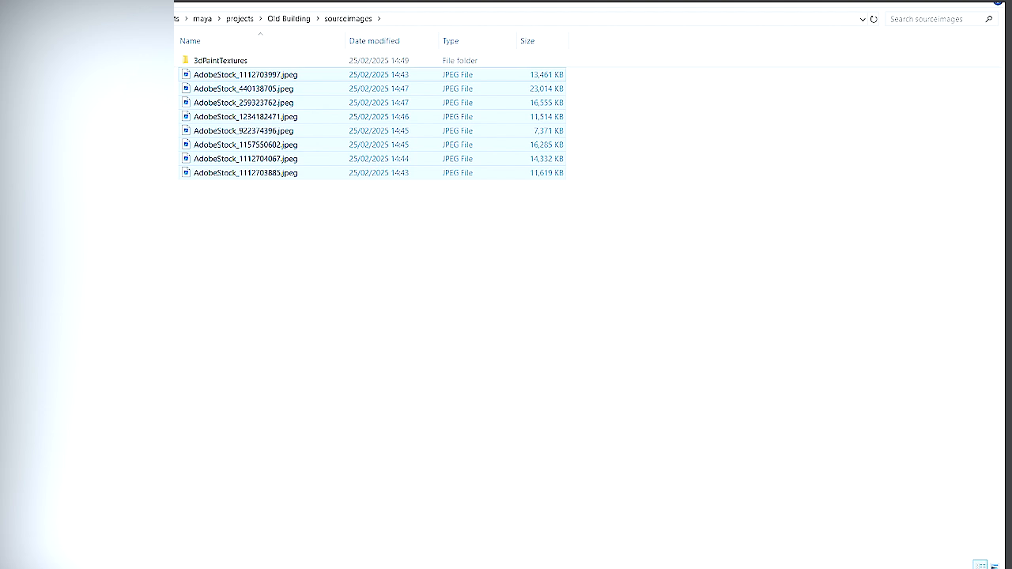
pyautogui.hotkey('ctrl', 'shift', '1')
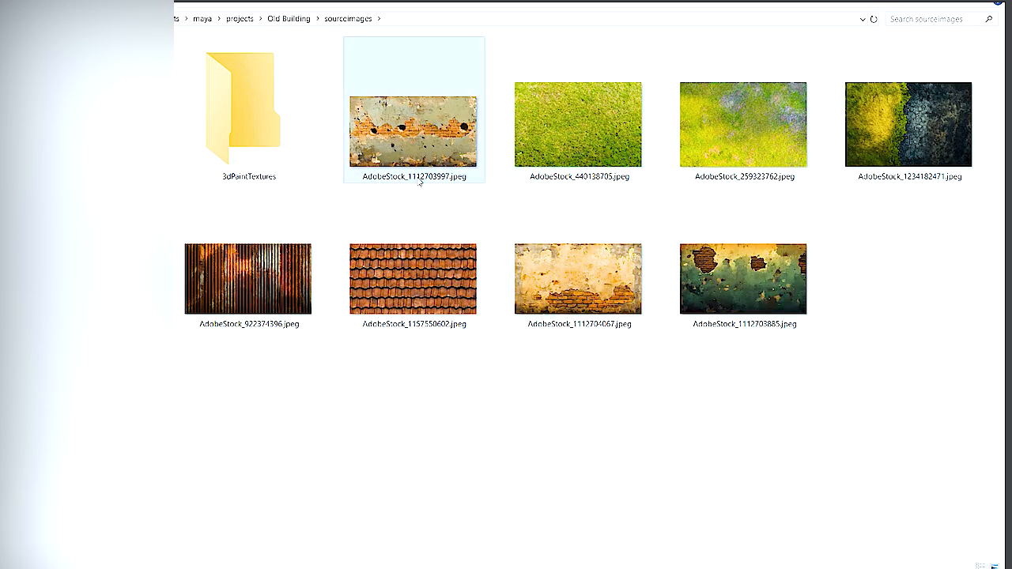
# Step: Rename the wall image with holes as Hole in wall and the three grass images as Grass, Grass2 and Grass3
pyautogui.press('F2')
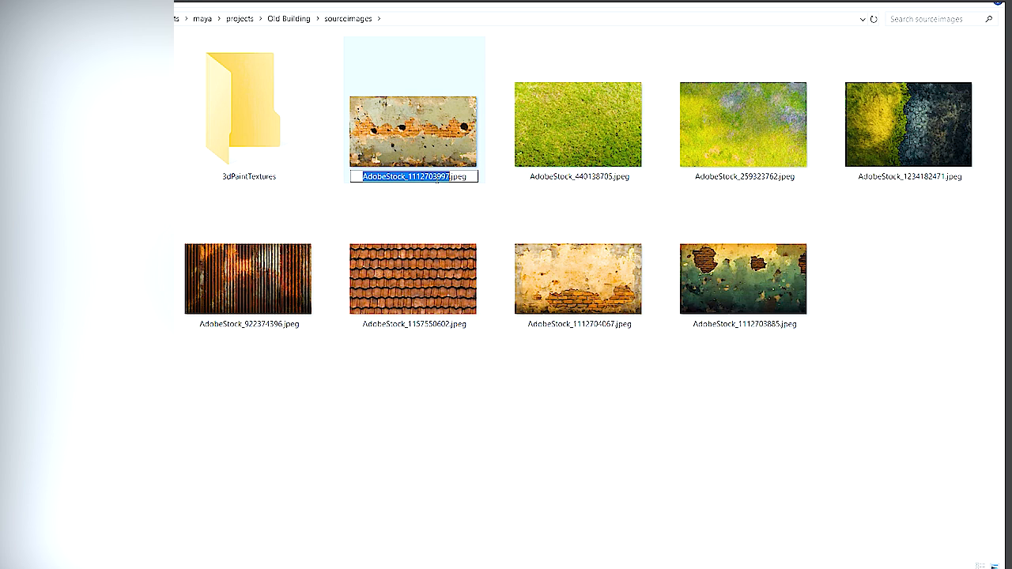
pyautogui.write('Hole in wall')
pyautogui.press('Tab')
pyautogui.write('Grass')
pyautogui.press('Tab')
pyautogui.write('Grass2')
pyautogui.press('Tab')
pyautogui.write('Grass3')
pyautogui.press('Tab')
# Step: Rename the remaining four texture images as Zinc, Roof, Wall and Old wall
pyautogui.write('Wall')
pyautogui.press('Return')
pyautogui.click(585, 332)
pyautogui.write('Old wall')
pyautogui.press('Return')
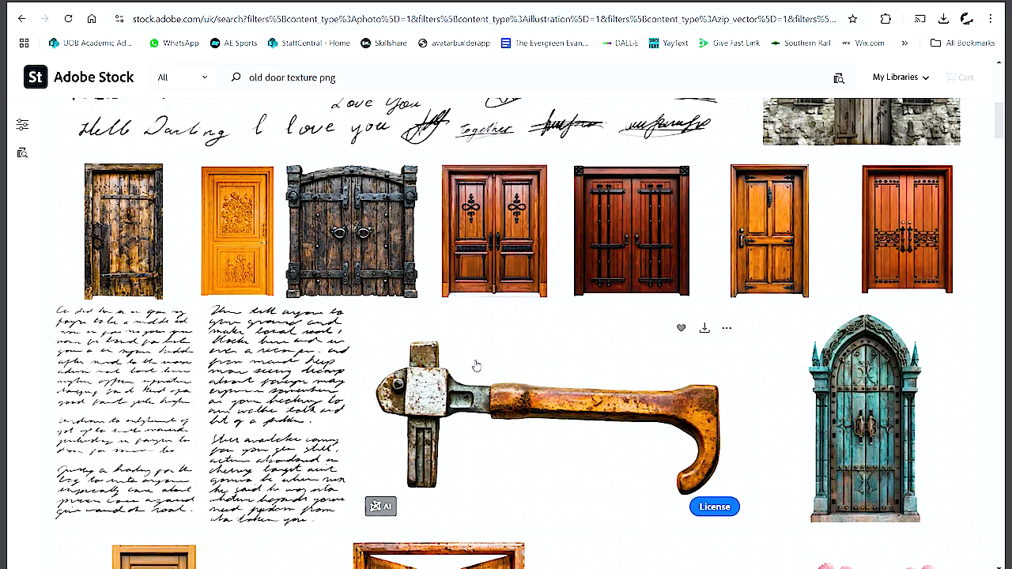
# Step: Browse the Adobe Stock results for old door texture png and license old door images
pyautogui.scroll(3, 601, 378)
pyautogui.scroll(4, 601, 377)
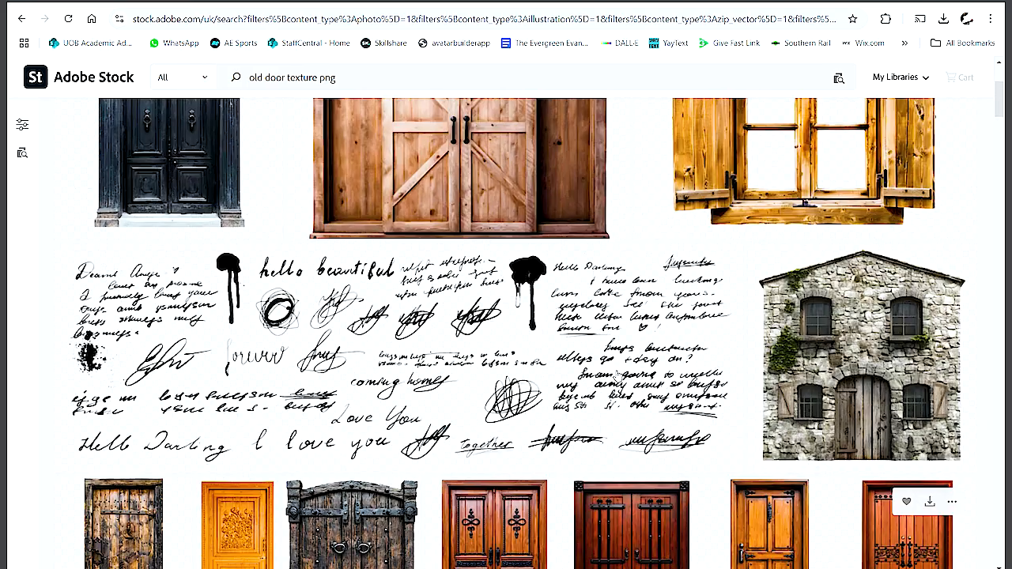
pyautogui.scroll(-6, 614, 374)
pyautogui.scroll(-10, 618, 381)
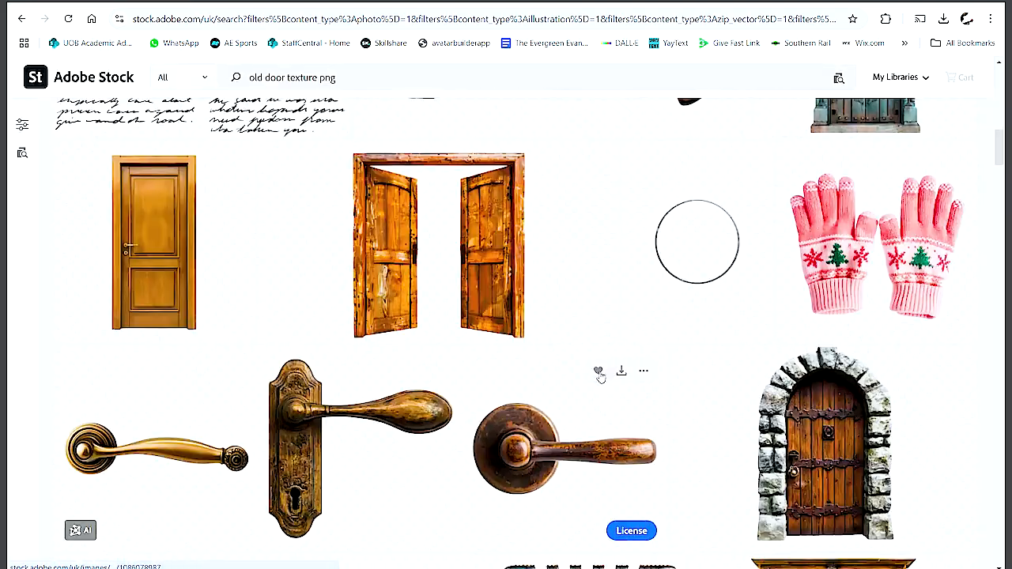
pyautogui.scroll(-3, 578, 371)
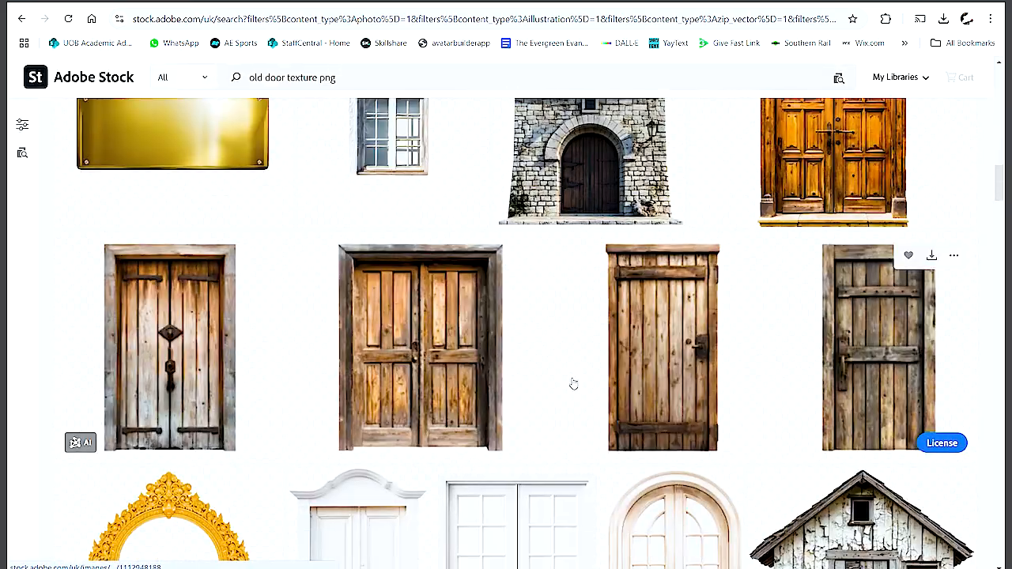
pyautogui.click(573, 378)
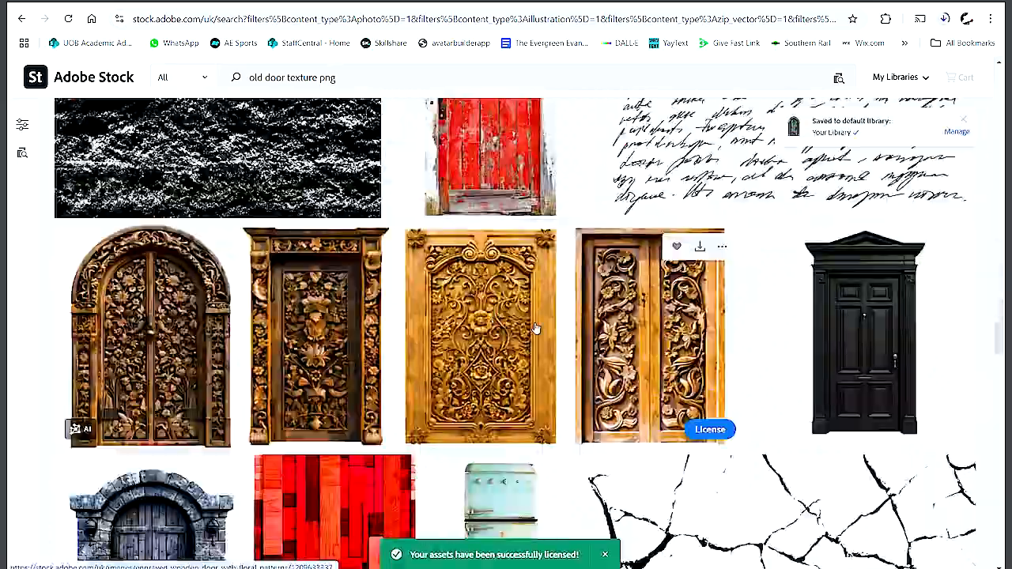
pyautogui.click(488, 158)
pyautogui.scroll(3, 497, 293)
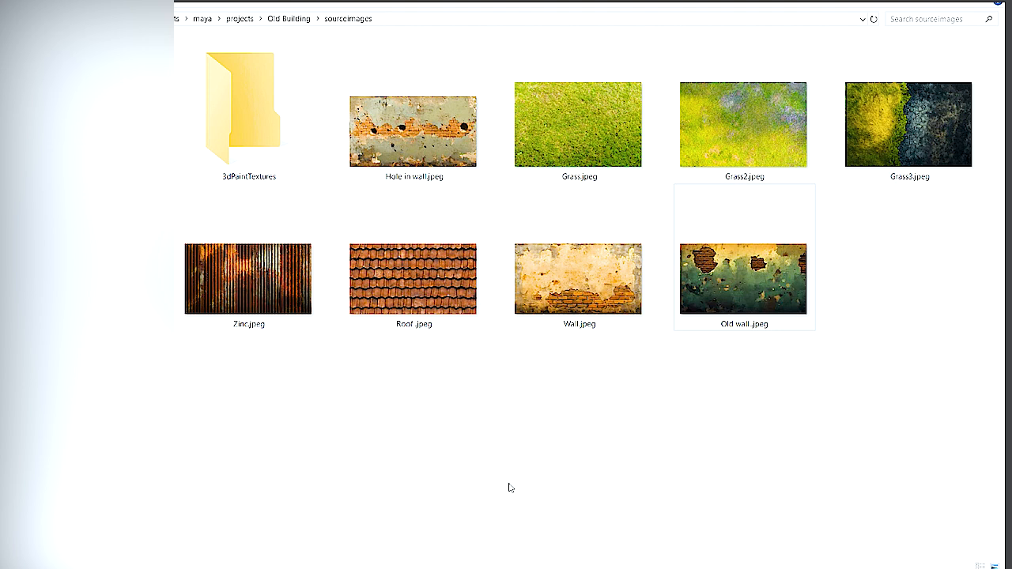
# Step: Paste the two door images and the window image into sourceimages and rename them as Door1, Door2 and Window
pyautogui.hotkey('ctrl', 'v')
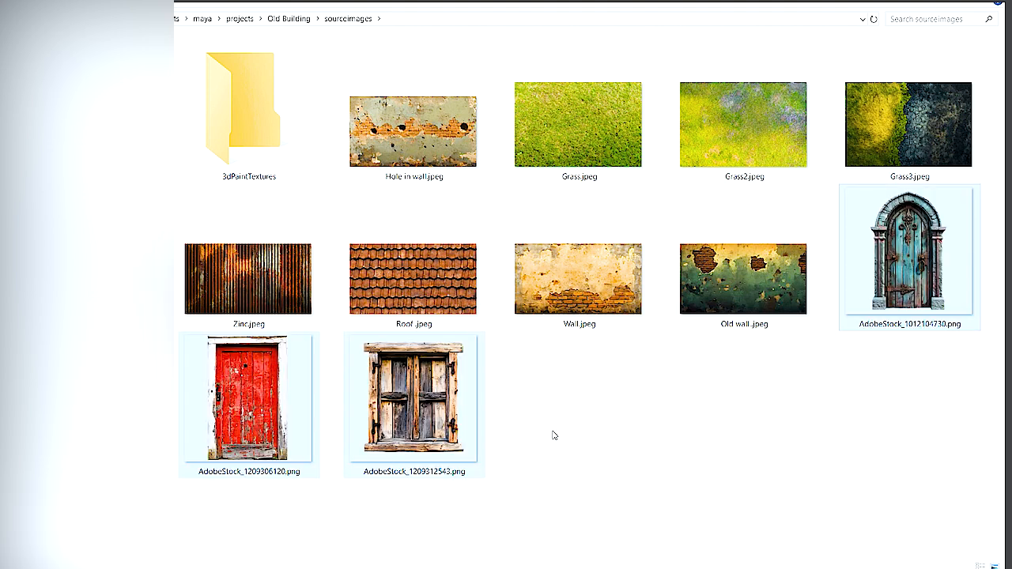
pyautogui.click(887, 418)
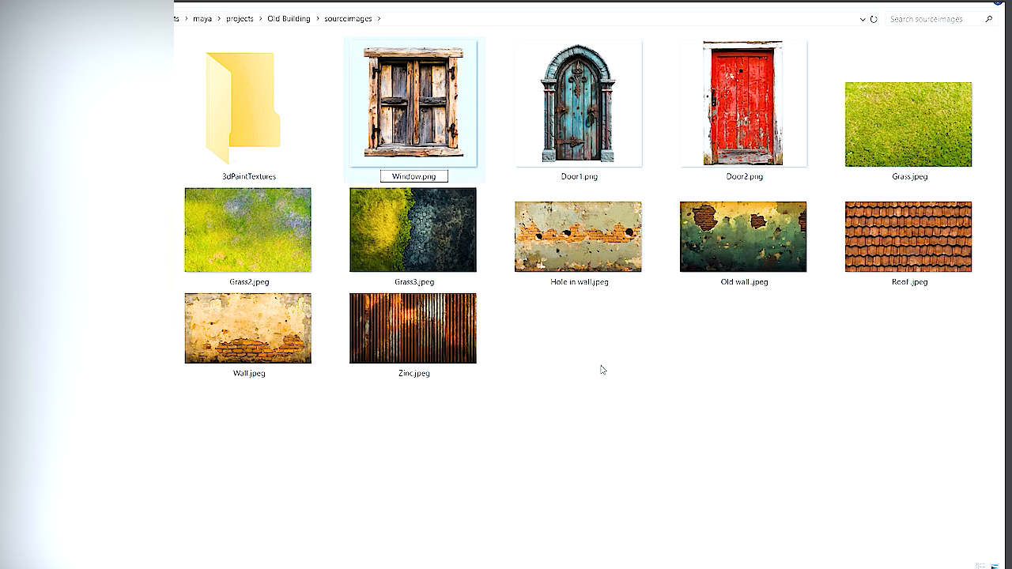
pyautogui.click(587, 411)
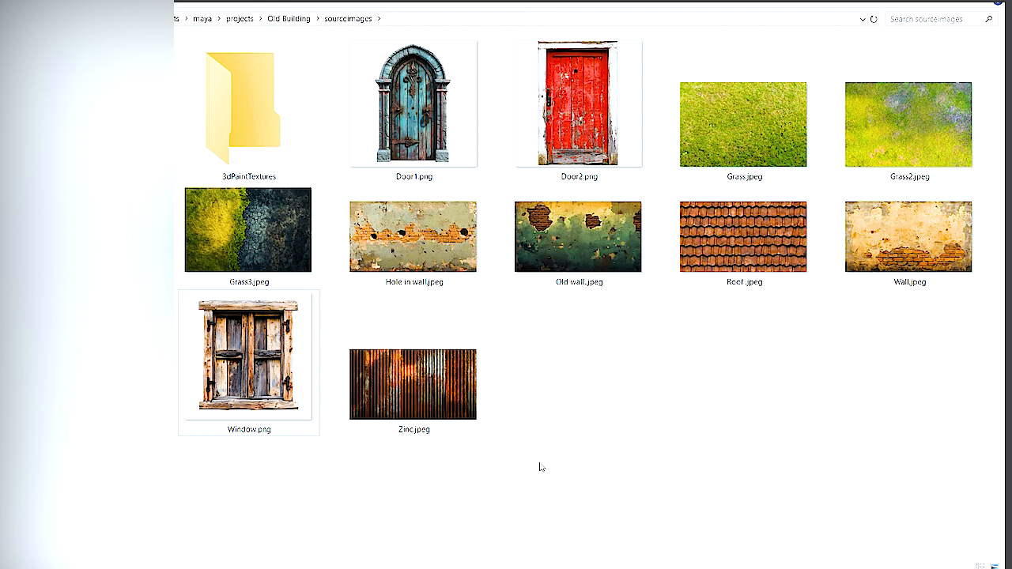
# Step: Open Building.png from the Old Building project's images folder in Adobe Photoshop 2024
pyautogui.click(289, 19)
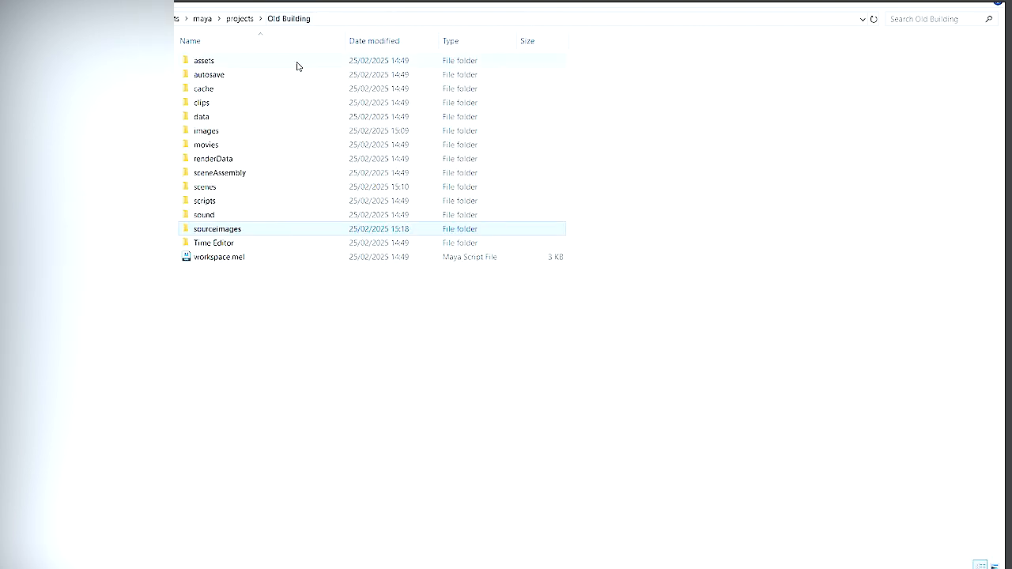
pyautogui.doubleClick(207, 131)
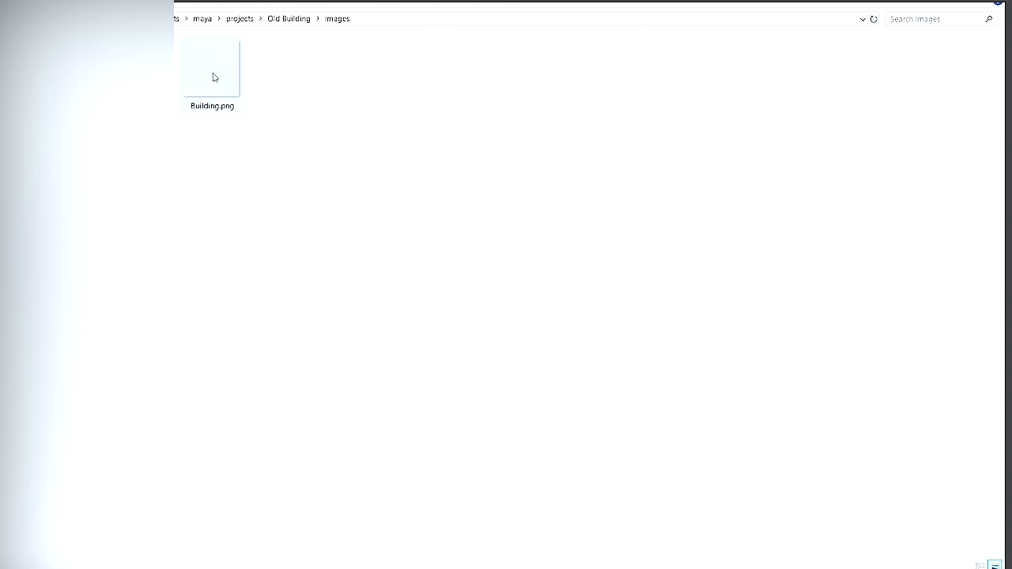
pyautogui.doubleClick(210, 64)
pyautogui.rightClick(209, 64)
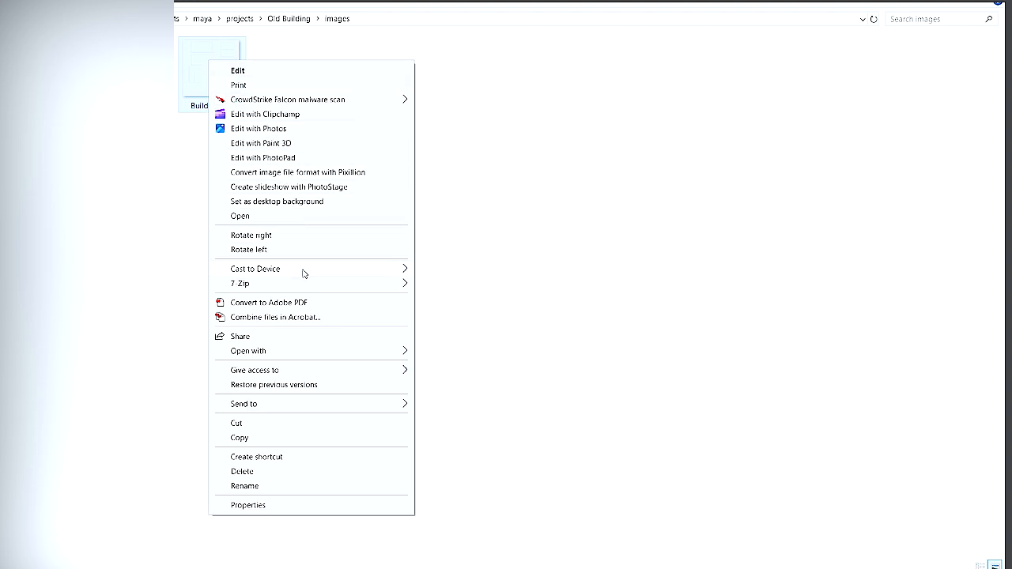
pyautogui.moveTo(306, 355)
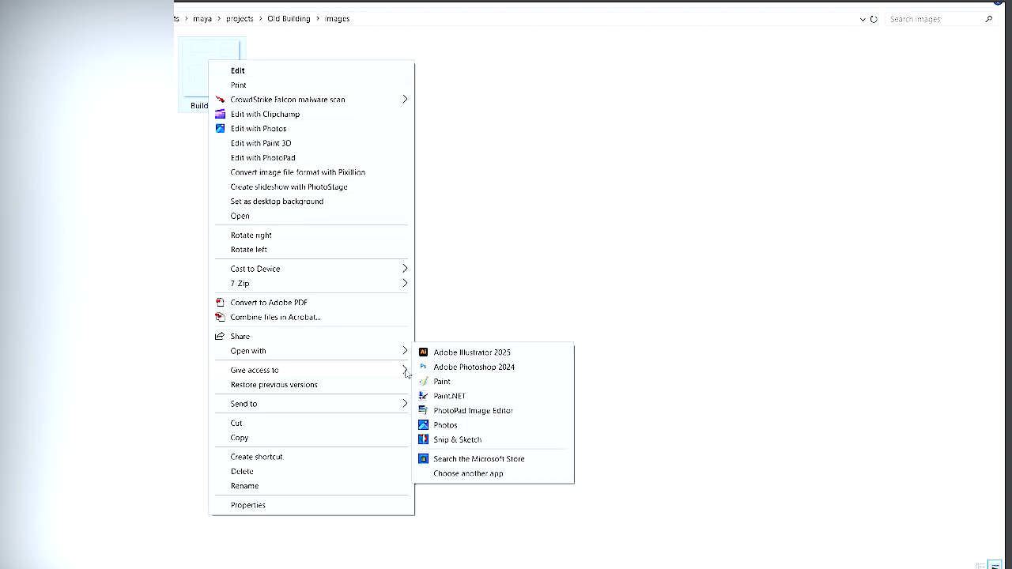
pyautogui.click(473, 367)
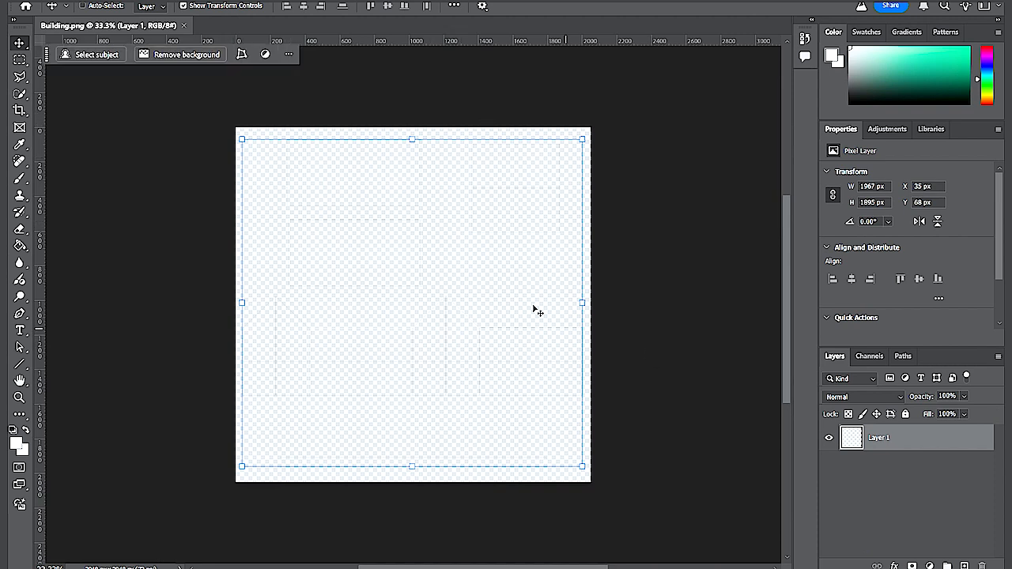
# Step: Add a new layer and place it below Layer 1
pyautogui.click(879, 491)
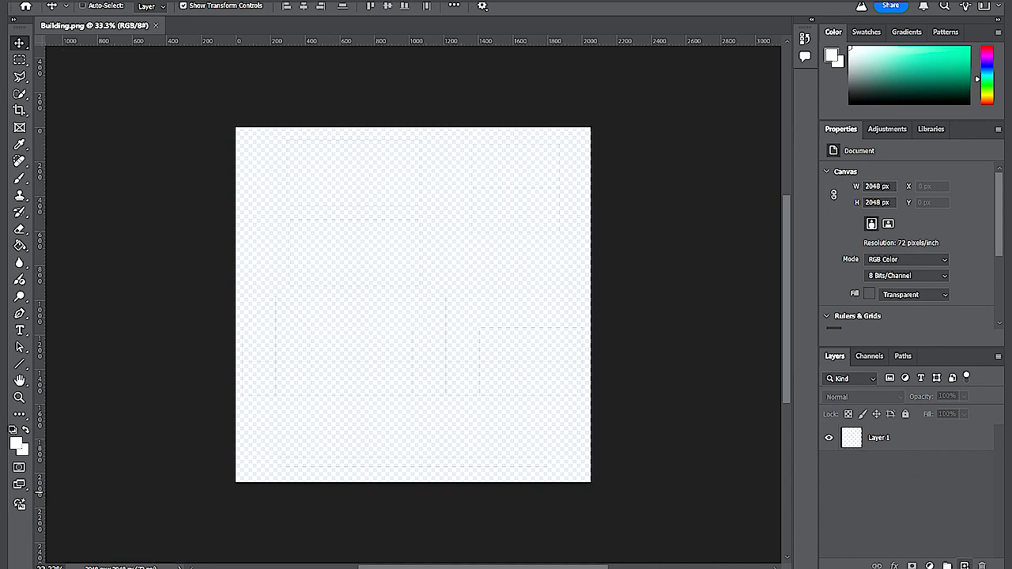
pyautogui.click(964, 566)
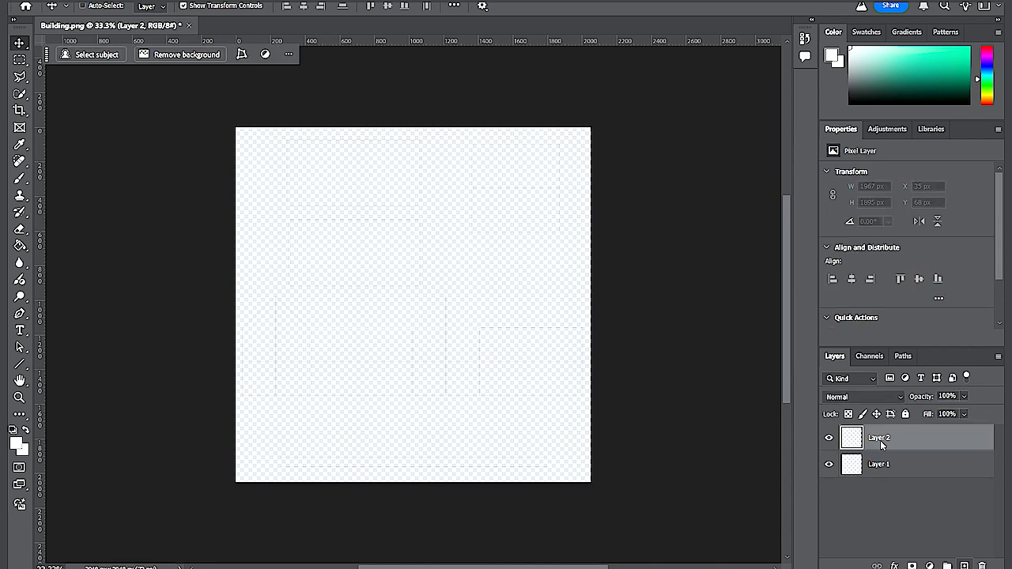
pyautogui.moveTo(882, 443); pyautogui.dragTo(883, 477)
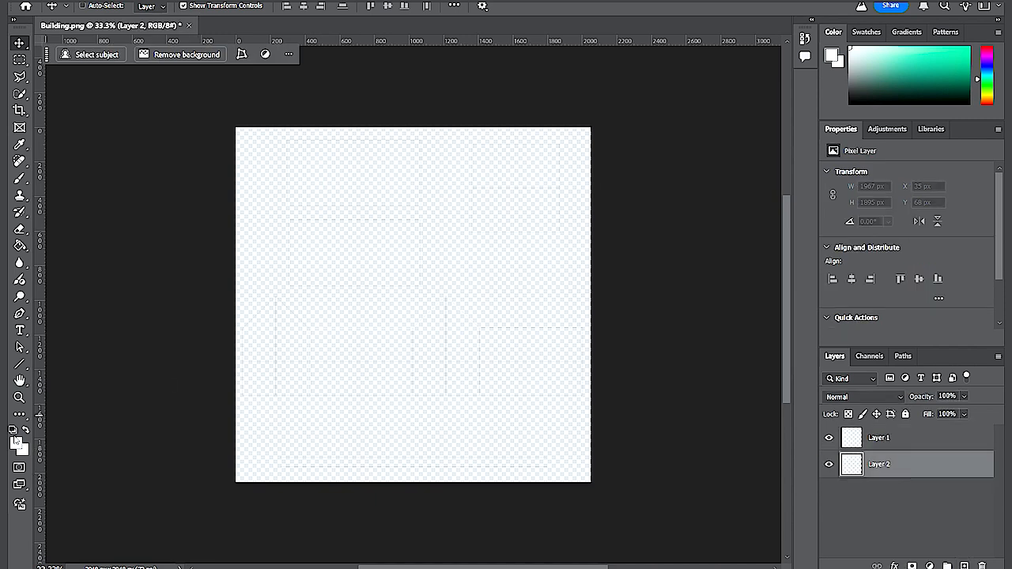
# Step: Set the foreground colour to black and fill the new lower layer with the Paint Bucket
pyautogui.click(16, 444)
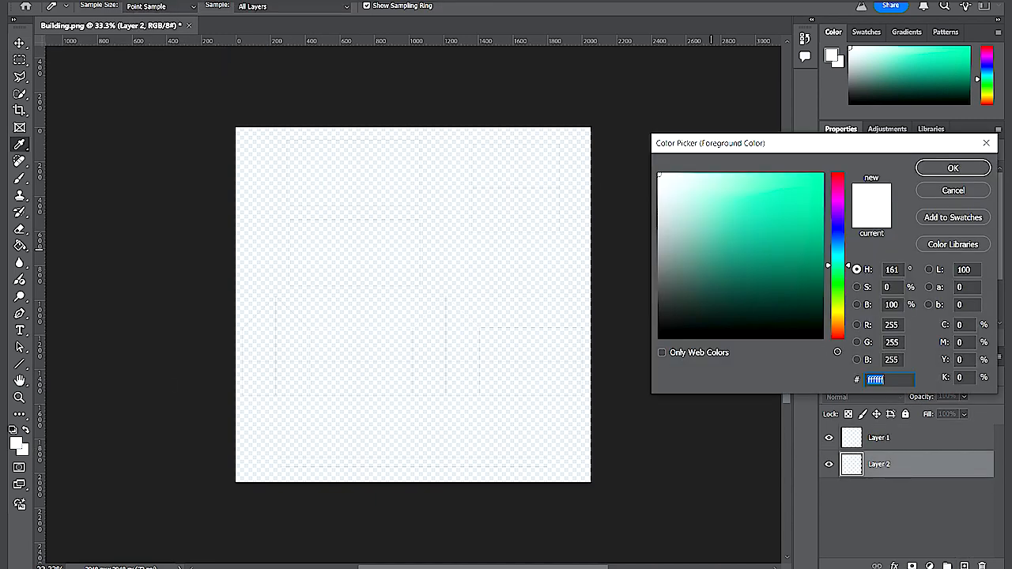
pyautogui.click(822, 337)
pyautogui.click(948, 172)
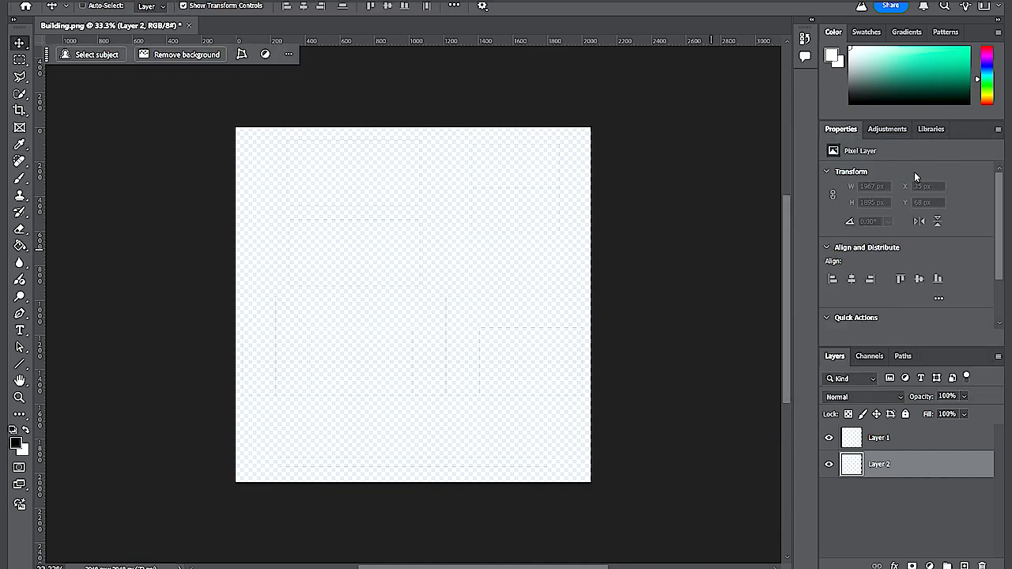
pyautogui.click(21, 247)
pyautogui.click(324, 260)
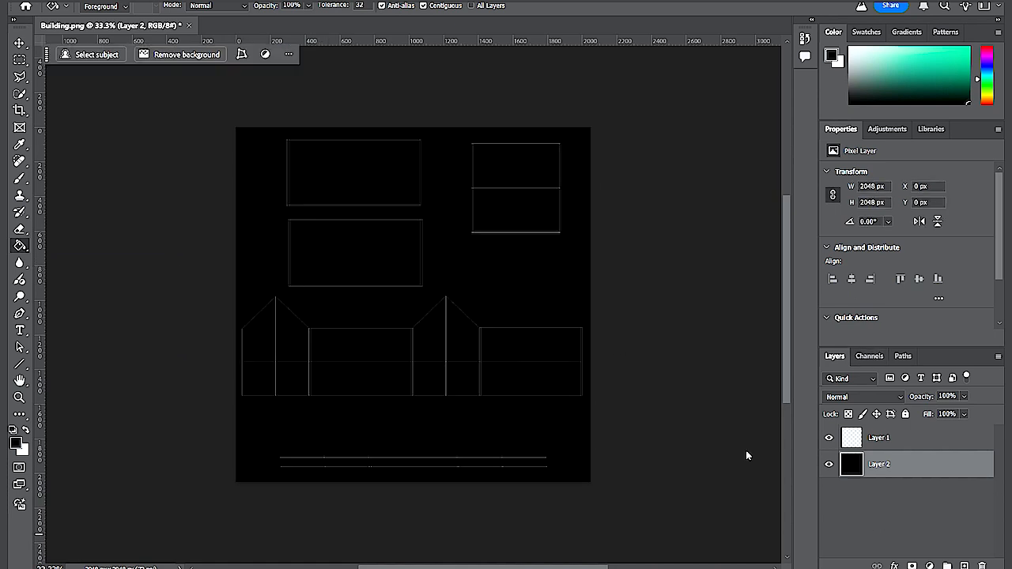
pyautogui.hscroll(-2, 446, 245)
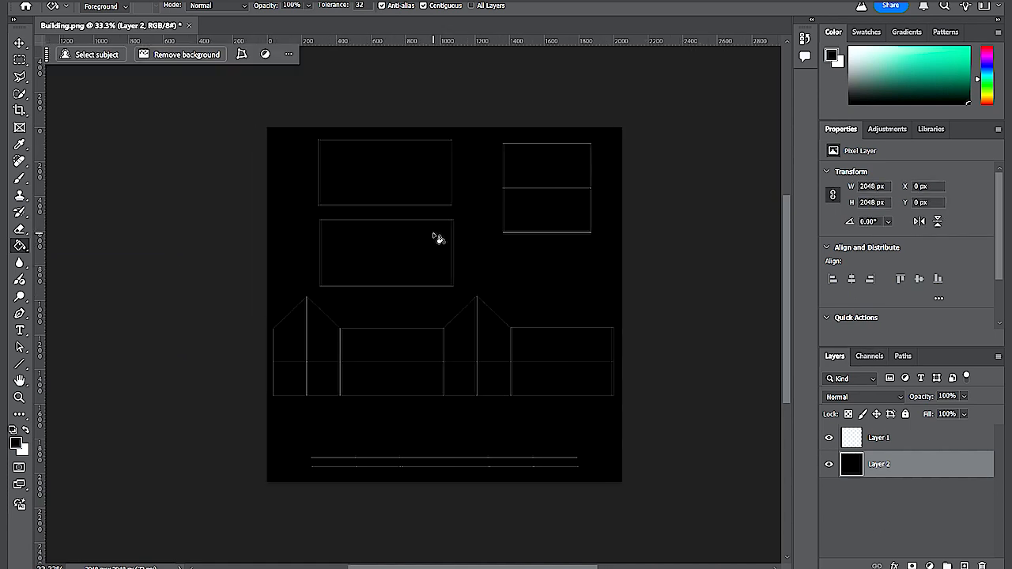
pyautogui.hotkey('ctrl', '+')
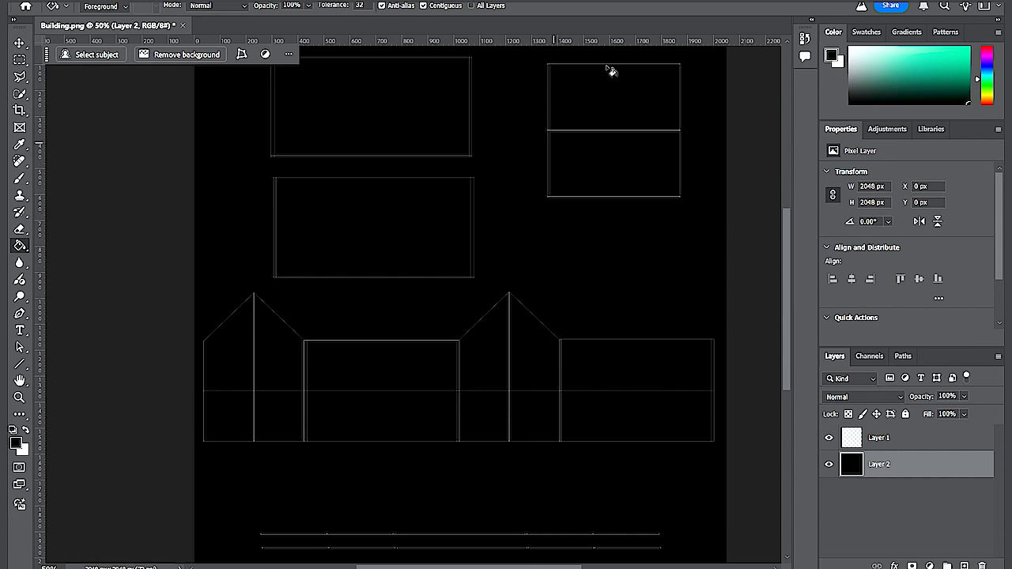
# Step: Place Roof.jpeg from the sourceimages folder into the Building.png document as a layer above the black fill
pyautogui.scroll(2, 526, 187)
pyautogui.click(19, 42)
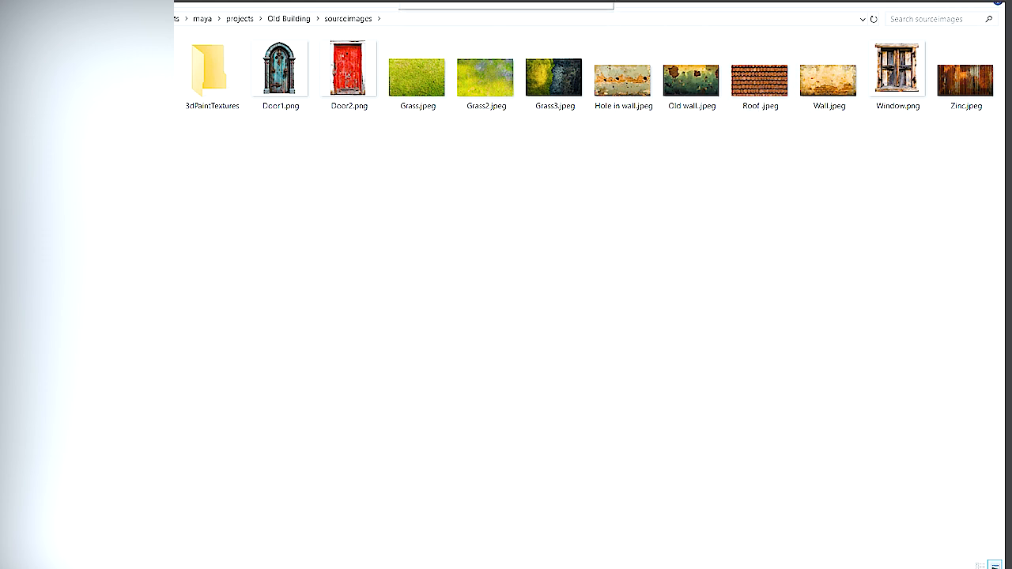
pyautogui.doubleClick(601, 2)
pyautogui.moveTo(515, 50); pyautogui.dragTo(739, 261)
pyautogui.moveTo(518, 443); pyautogui.dragTo(405, 211)
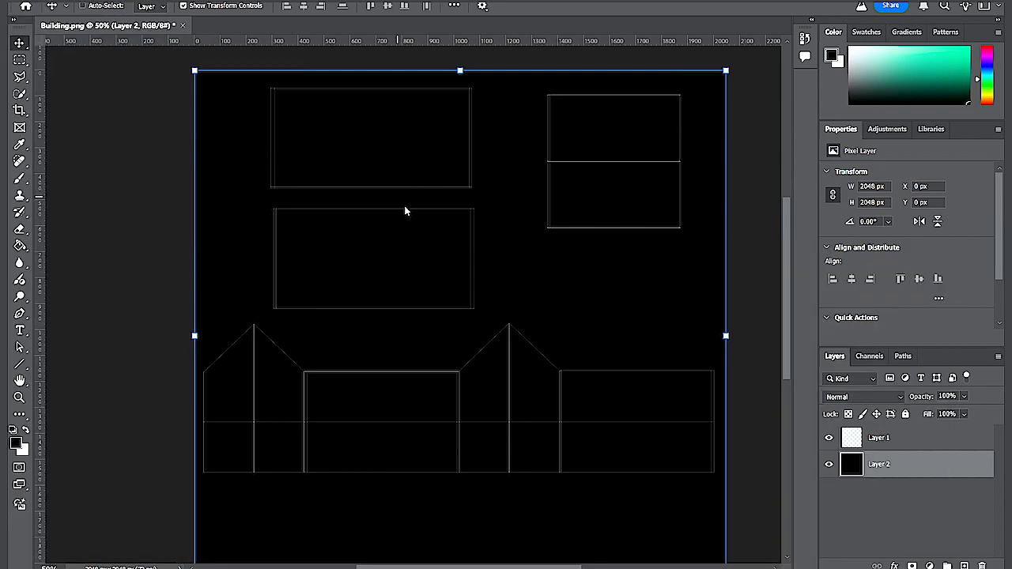
pyautogui.moveTo(405, 205); pyautogui.dragTo(405, 206)
pyautogui.press('Return')
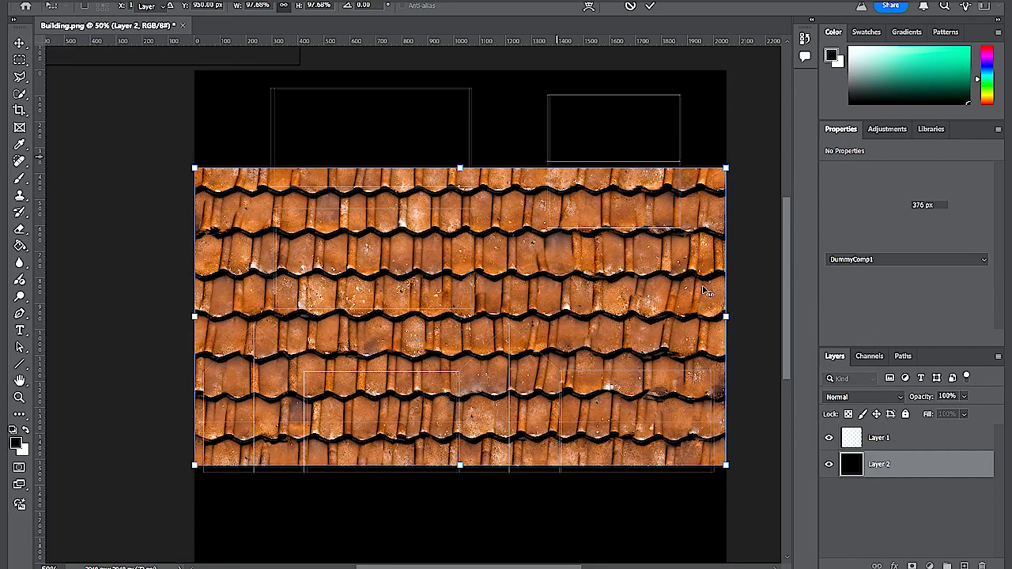
# Step: Scale and position the Roof texture over the uppermost roof rectangle of the UV layout, stretched to 781 × 386 px
pyautogui.moveTo(728, 168); pyautogui.dragTo(441, 327)
pyautogui.moveTo(357, 345); pyautogui.dragTo(428, 106)
pyautogui.moveTo(515, 226); pyautogui.dragTo(455, 185)
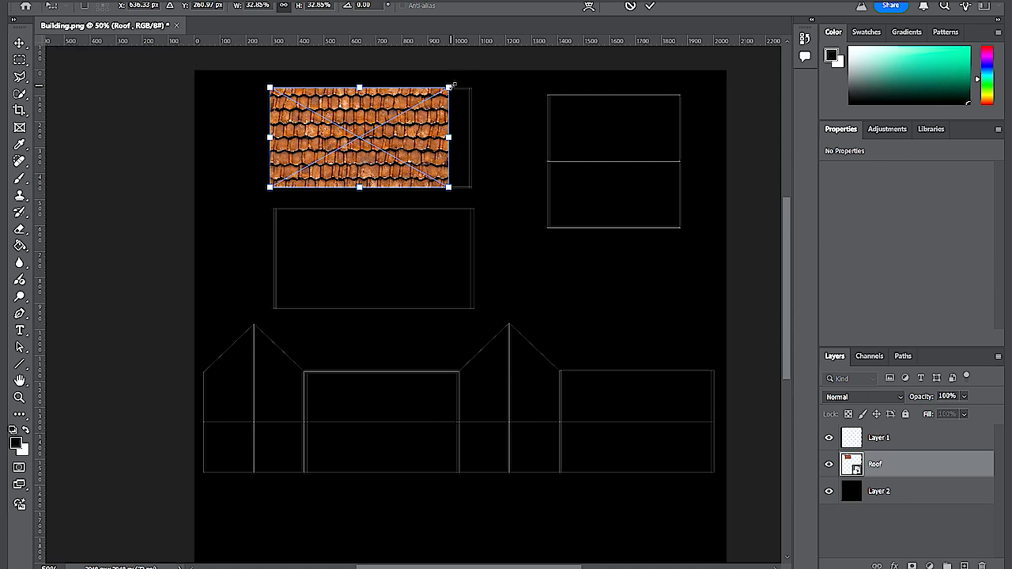
pyautogui.press('Return')
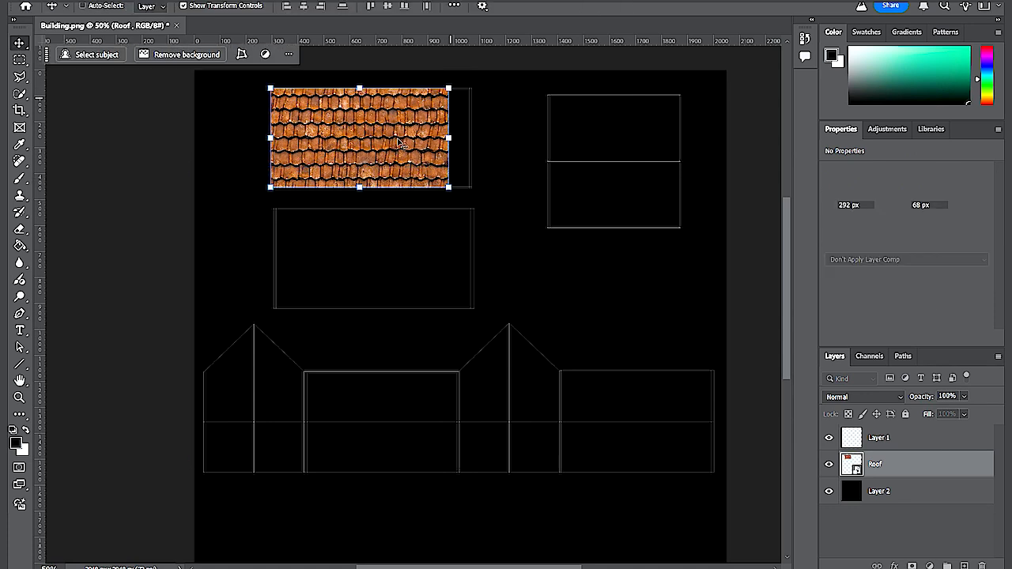
pyautogui.click(453, 152)
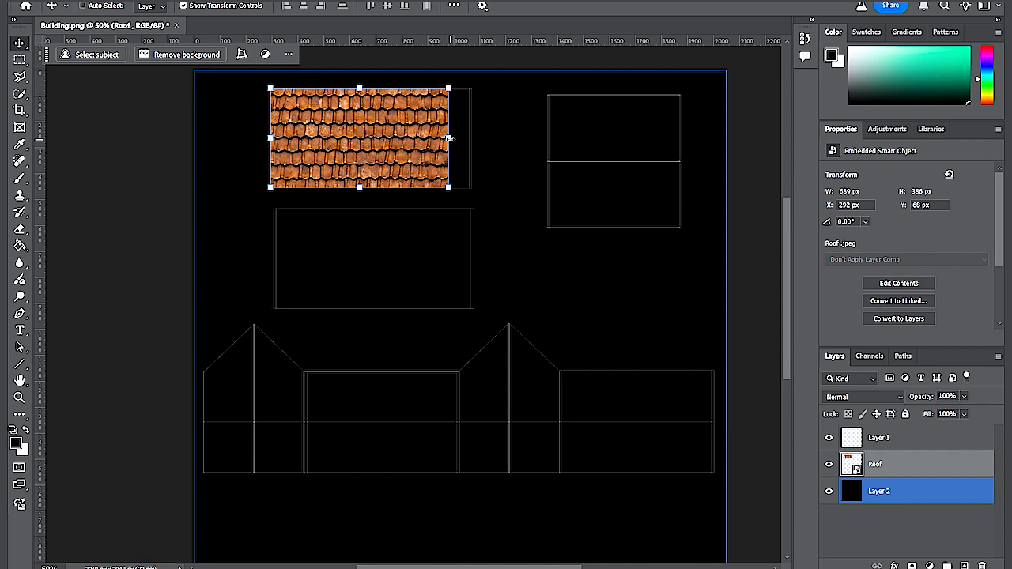
pyautogui.moveTo(449, 139); pyautogui.dragTo(472, 144)
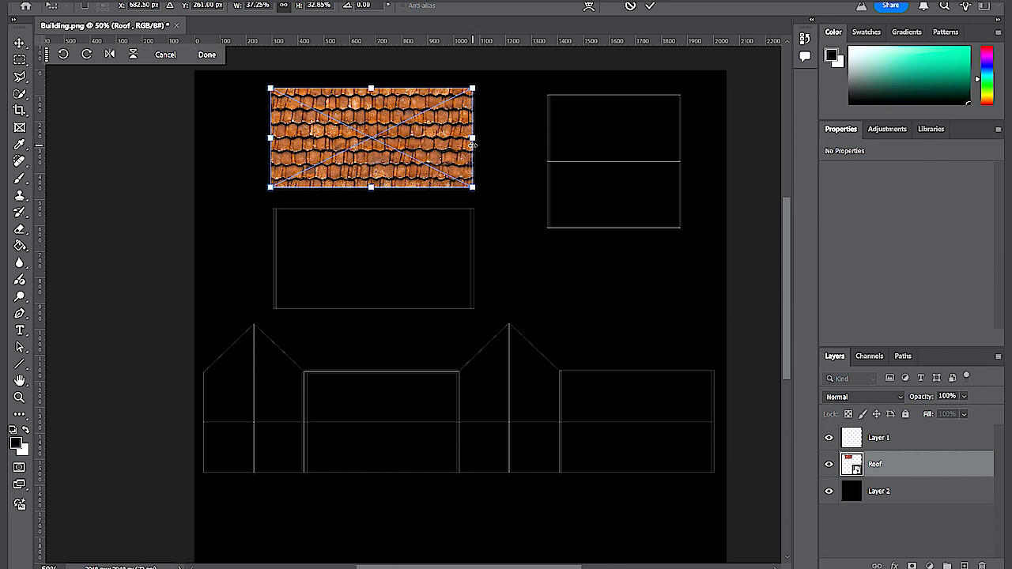
pyautogui.press('Return')
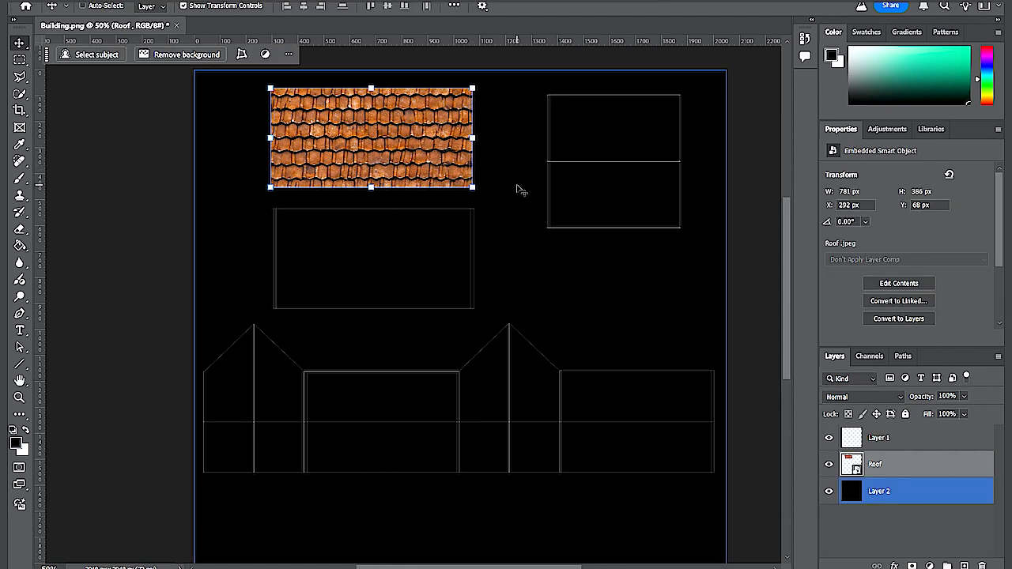
# Step: Duplicate the Roof layer and align the copy with the second roof rectangle directly below
pyautogui.press('ctrl')
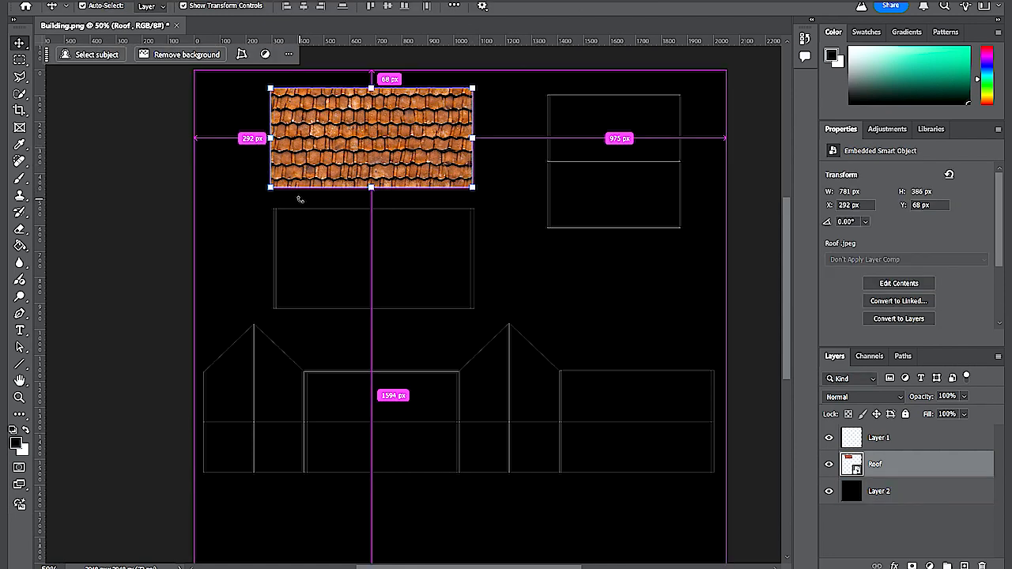
pyautogui.hotkey('ctrl', 'j')
pyautogui.moveTo(387, 144); pyautogui.dragTo(392, 262)
pyautogui.press('Right')
pyautogui.press('Right')
pyautogui.press('Right')
pyautogui.press('Right')
pyautogui.press('Right')
pyautogui.press('Right')
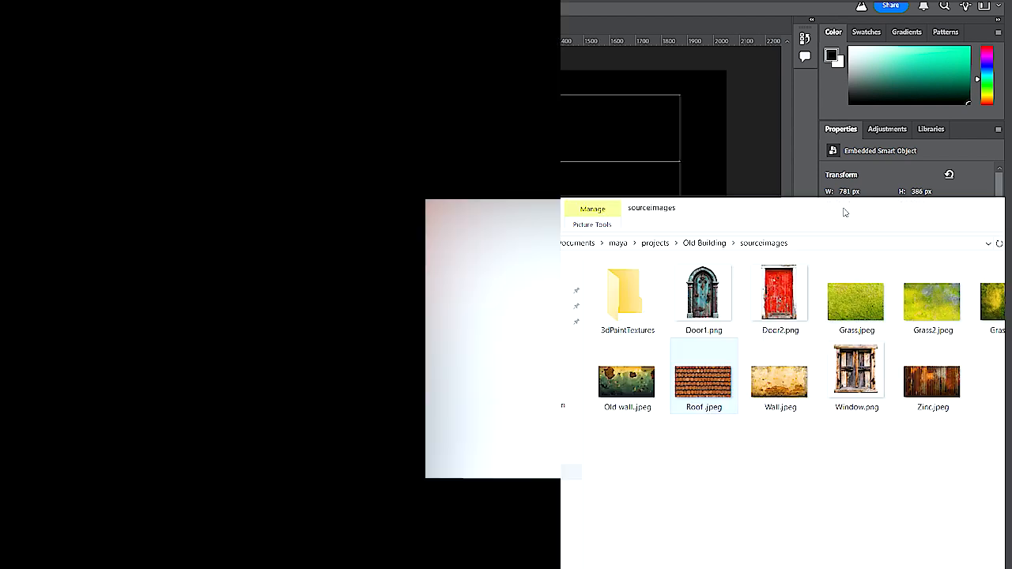
# Step: Place Wall.jpeg from sourceimages and scale it down to the width of the wall rectangle between the two gables
pyautogui.moveTo(845, 213); pyautogui.dragTo(854, 207)
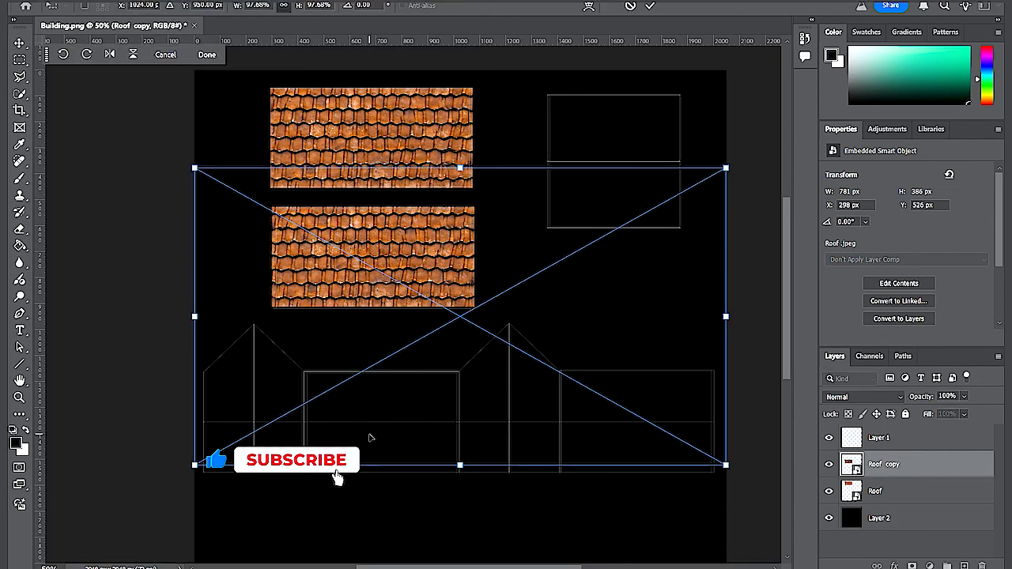
pyautogui.press('Return')
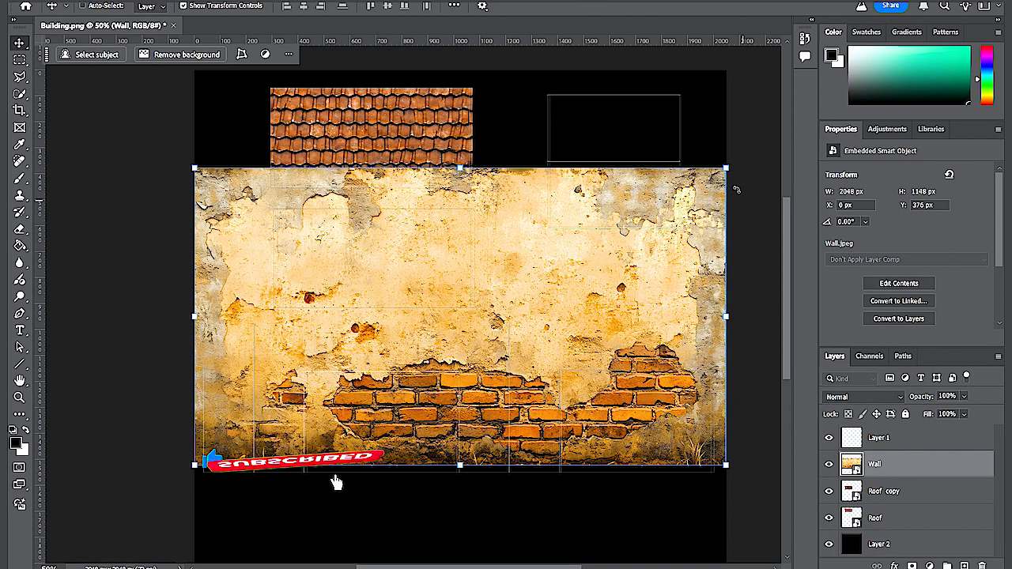
pyautogui.moveTo(726, 168); pyautogui.dragTo(433, 398)
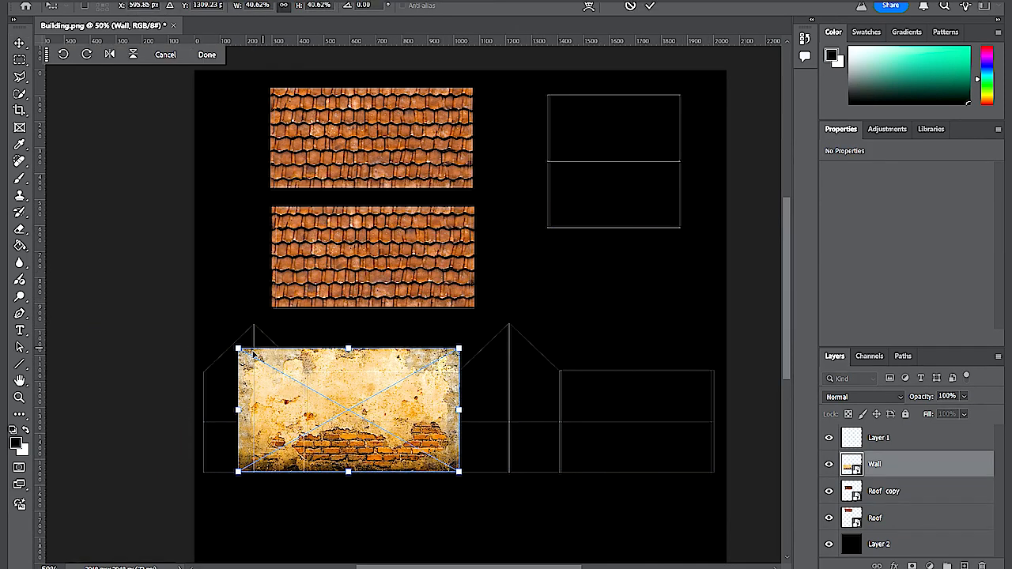
pyautogui.moveTo(235, 345); pyautogui.dragTo(302, 386)
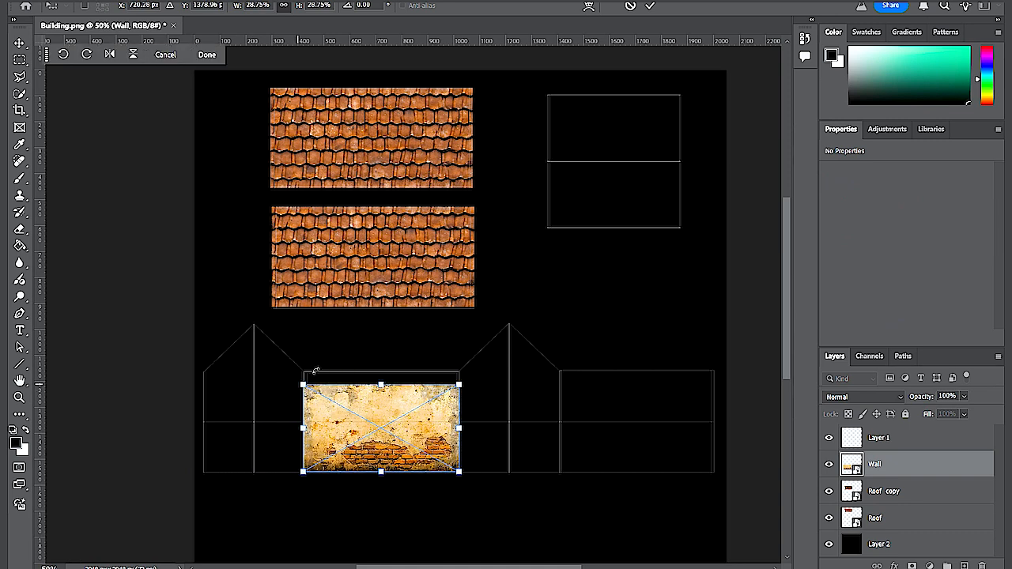
# Step: Stretch the Wall texture up to the rectangle's upper edge, making it 603 × 389 px
pyautogui.hotkey('ctrl', '+')
pyautogui.hotkey('ctrl', '+')
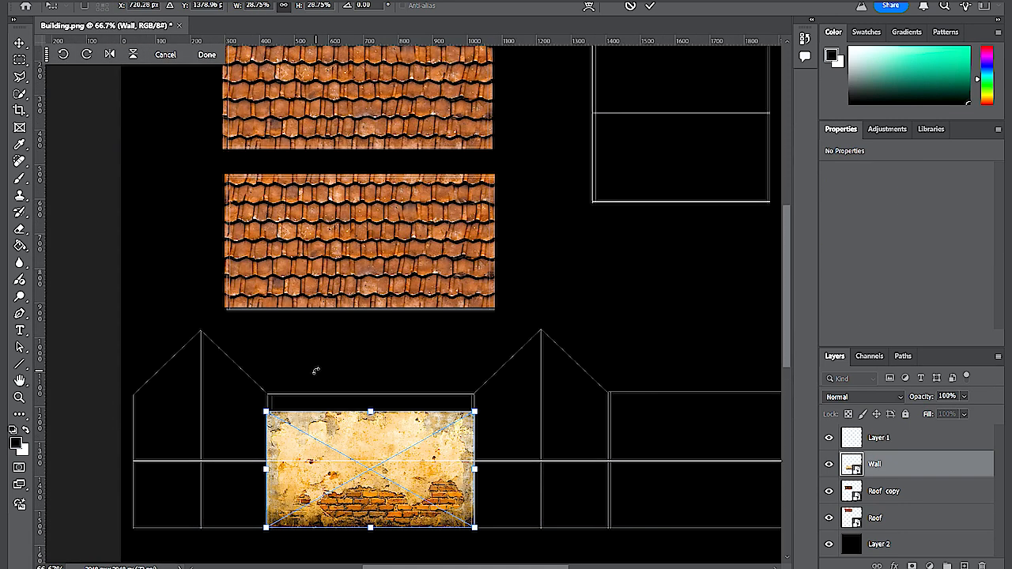
pyautogui.scroll(-6, 515, 275)
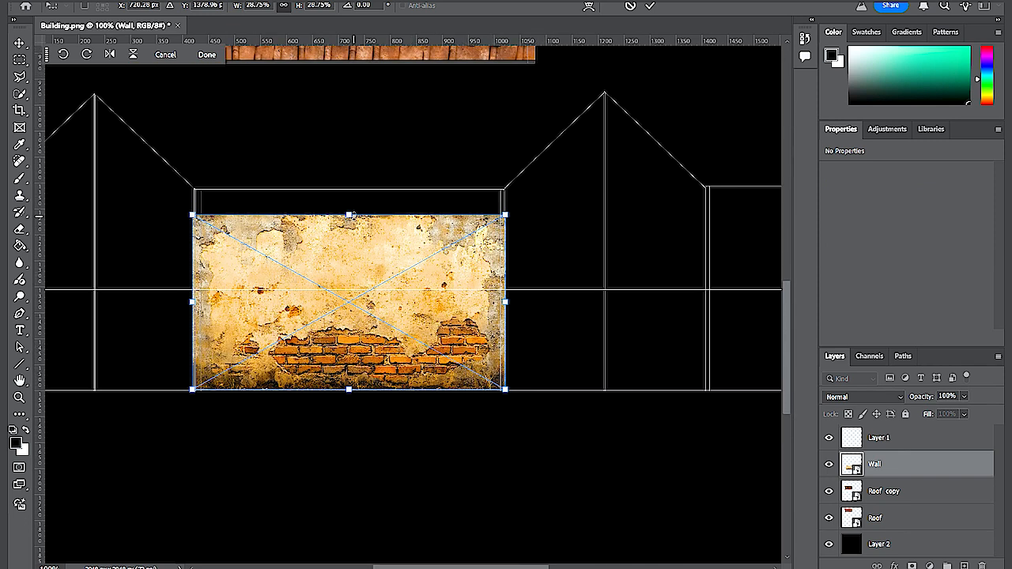
pyautogui.moveTo(349, 214); pyautogui.dragTo(353, 192)
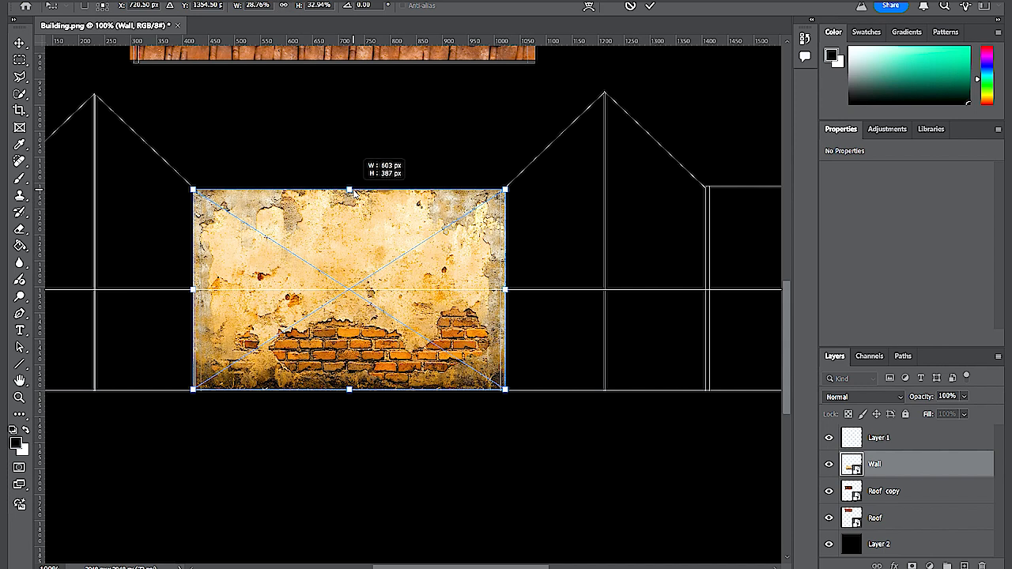
pyautogui.moveTo(353, 191); pyautogui.dragTo(351, 187)
pyautogui.press('Return')
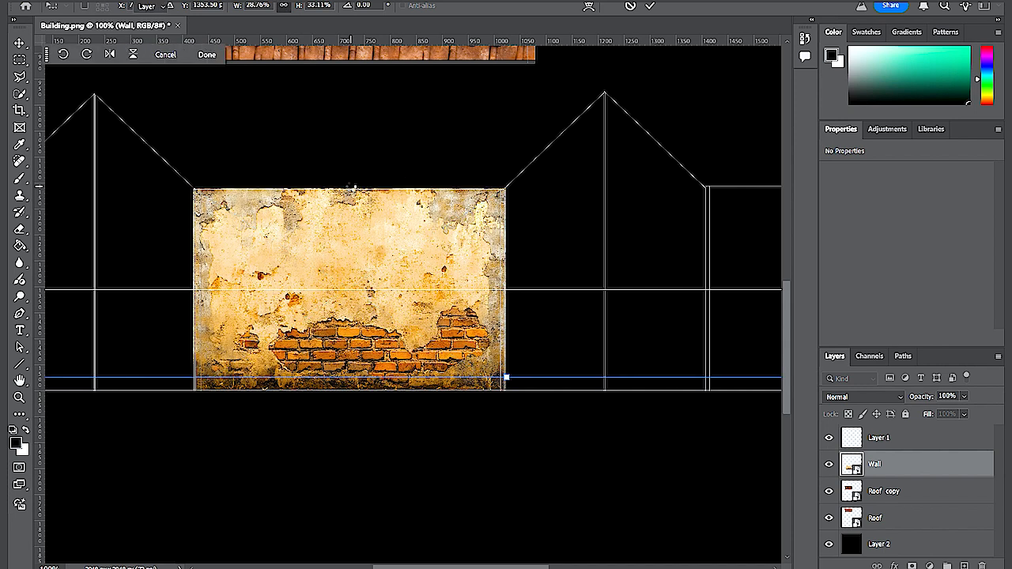
# Step: Place Door2.png and Window.png from sourceimages into the document and shrink the window to about 459 × 503 px
pyautogui.scroll(-1, 526, 290)
pyautogui.scroll(2, 528, 297)
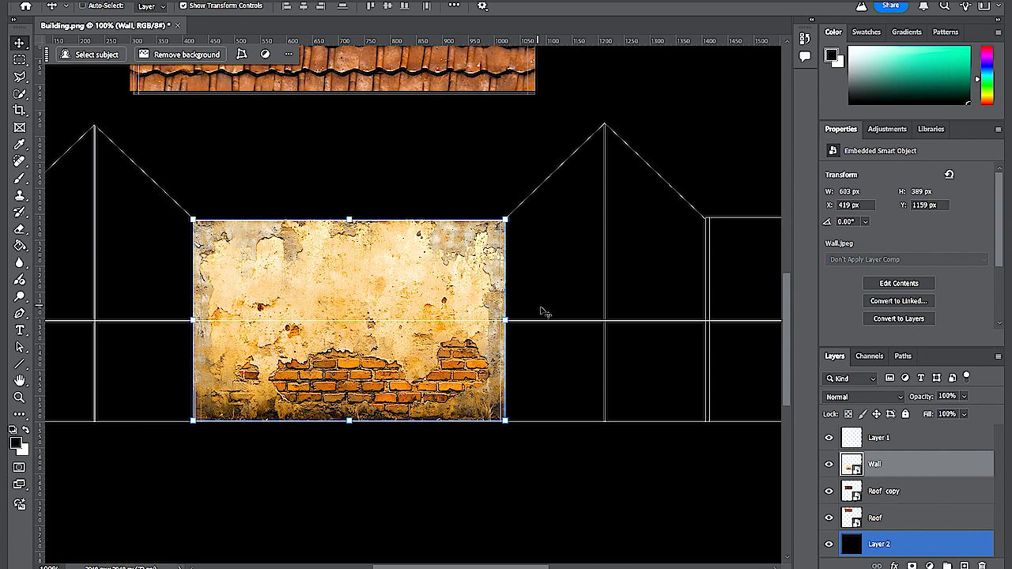
pyautogui.scroll(1, 543, 313)
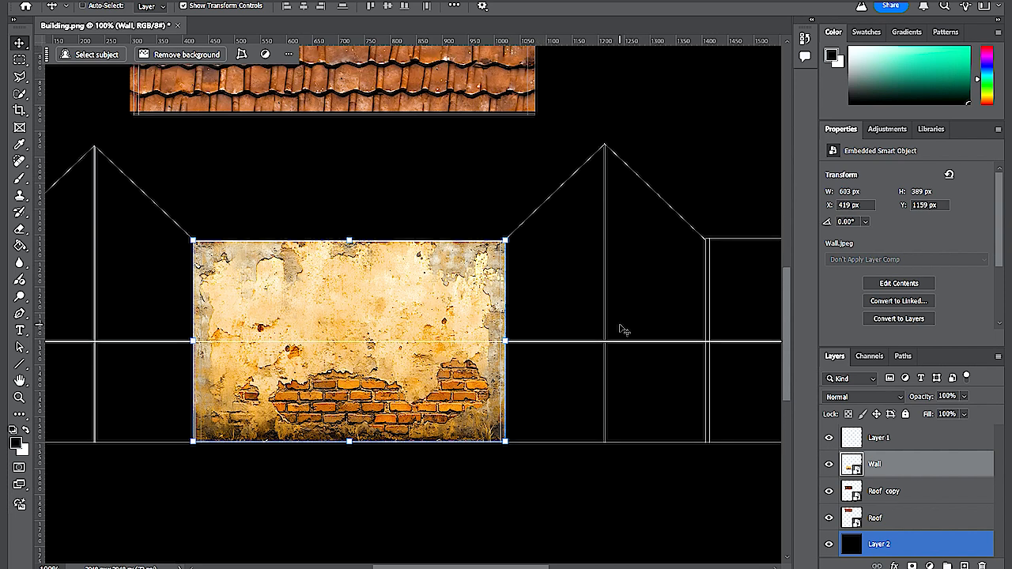
pyautogui.hotkey('ctrl', '-')
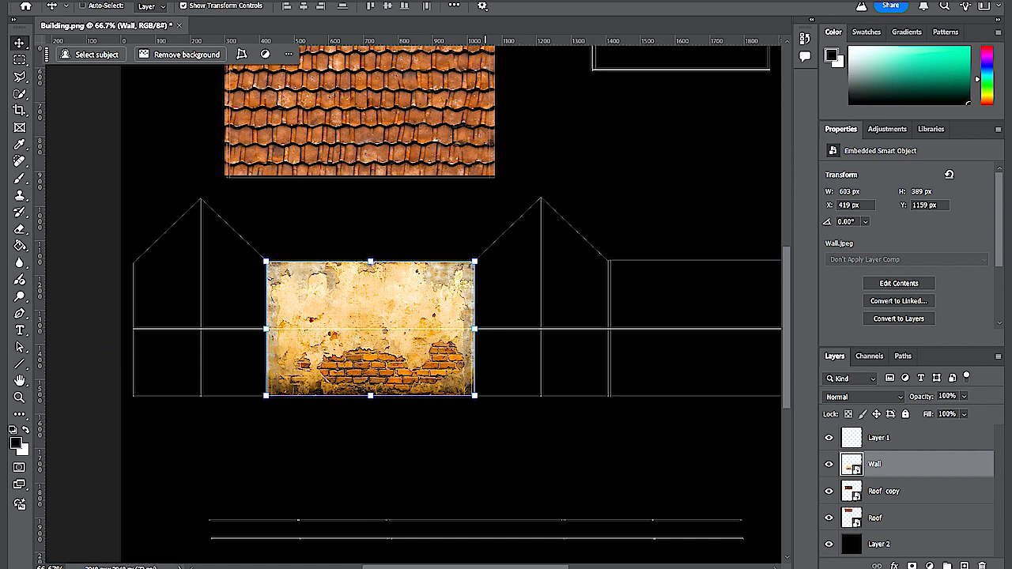
pyautogui.hotkey('alt', 'Tab')
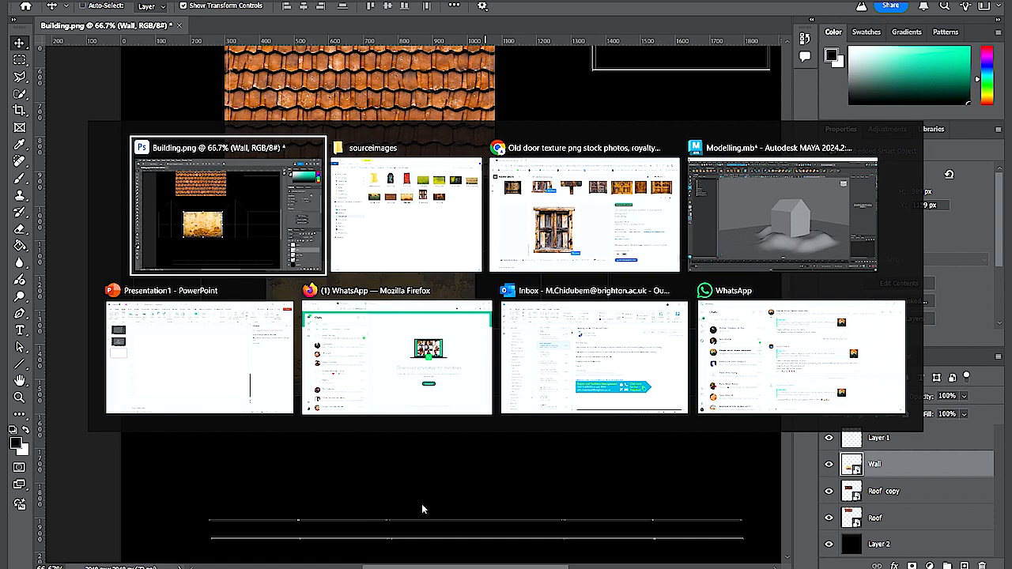
pyautogui.hotkey('alt', 'Tab')
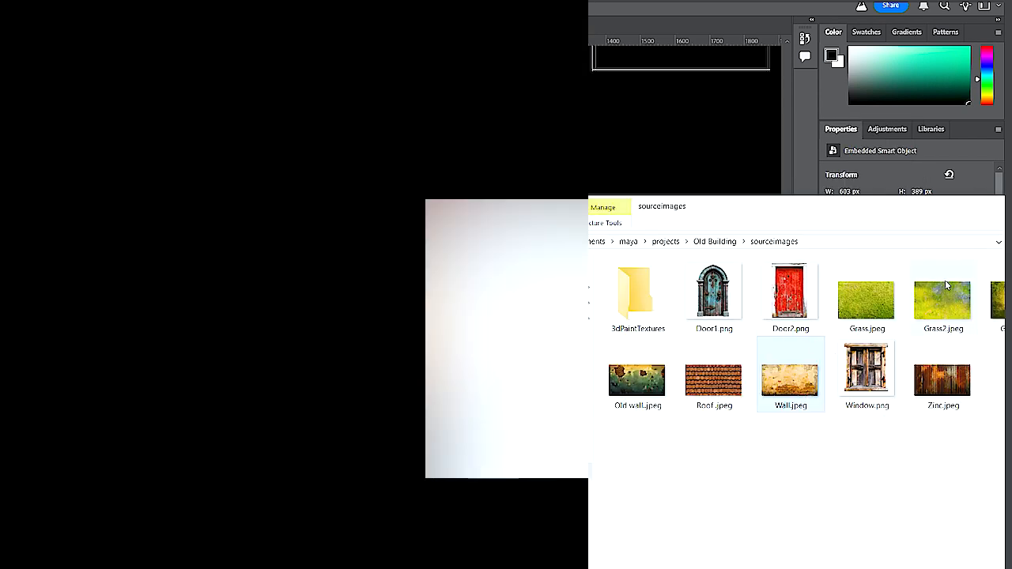
pyautogui.click(791, 288)
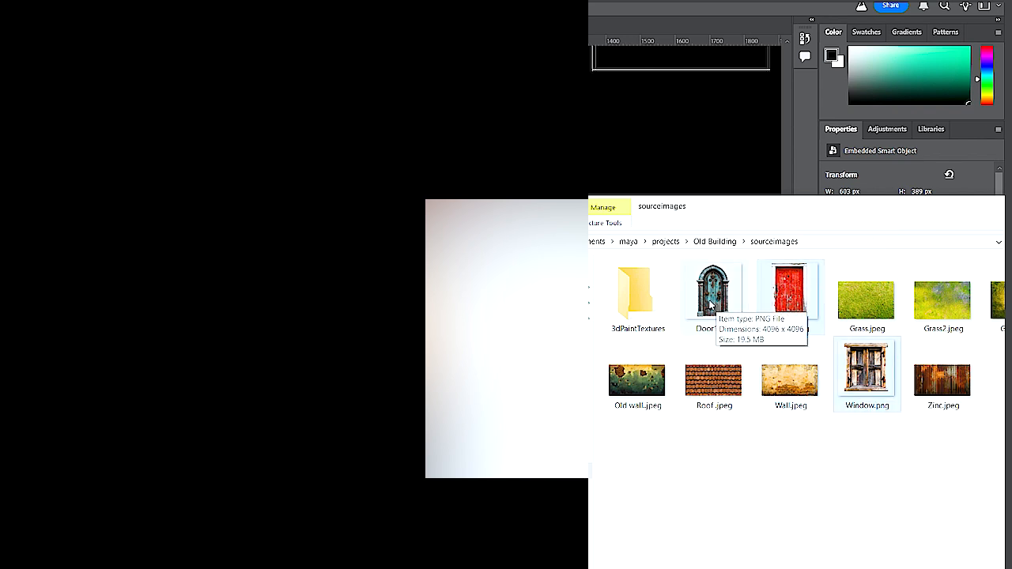
pyautogui.moveTo(783, 305); pyautogui.dragTo(364, 310)
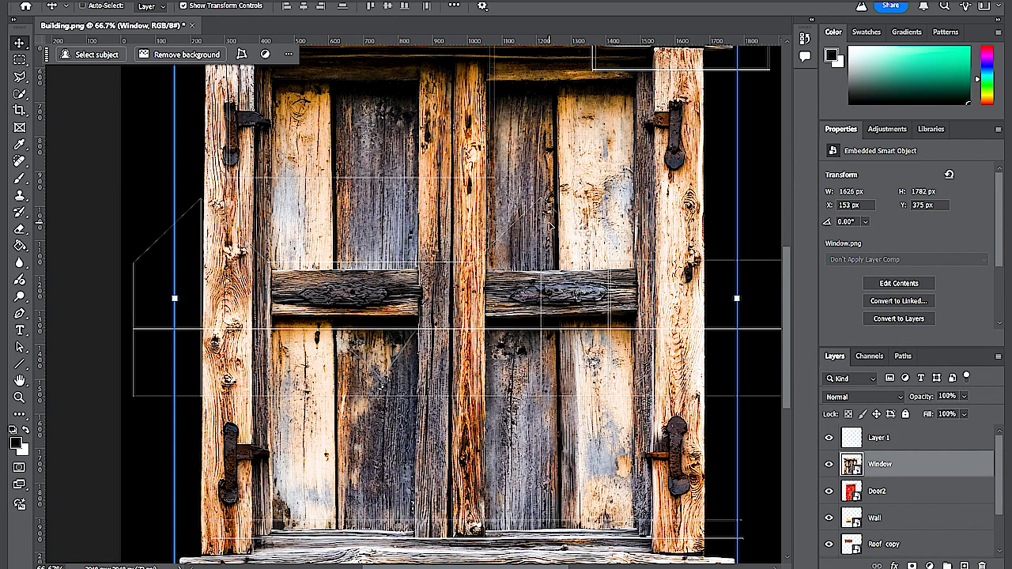
pyautogui.press('Return')
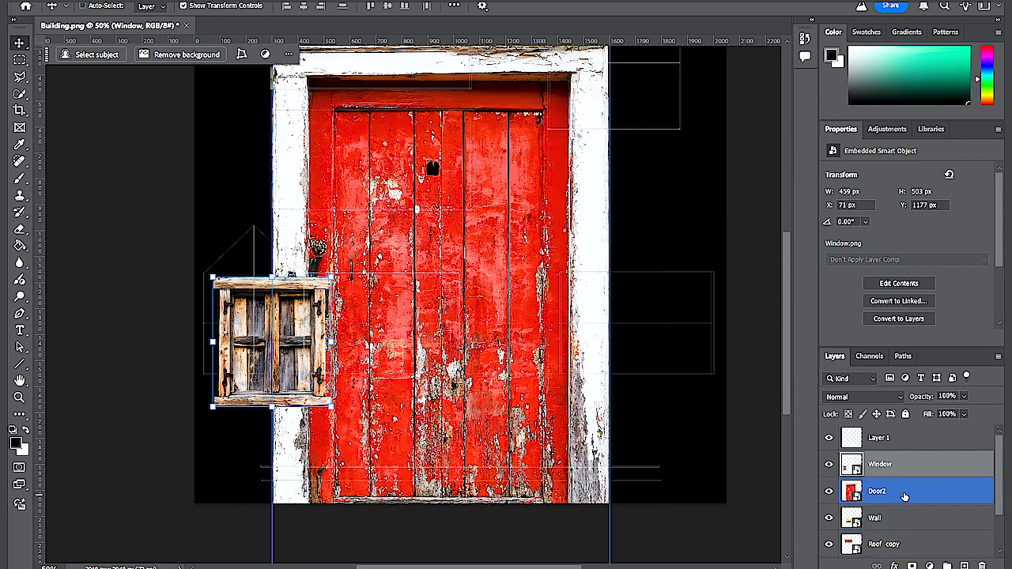
# Step: Scale the red door down to about 191 × 297 px and stand it on the lower left part of the textured wall
pyautogui.moveTo(577, 157); pyautogui.dragTo(596, 233)
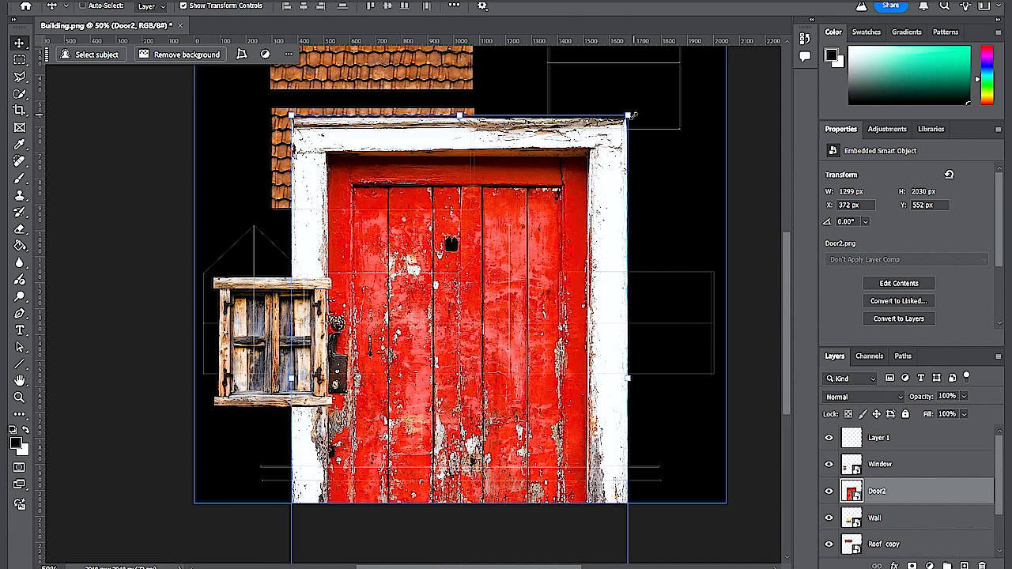
pyautogui.moveTo(459, 114); pyautogui.dragTo(566, 182)
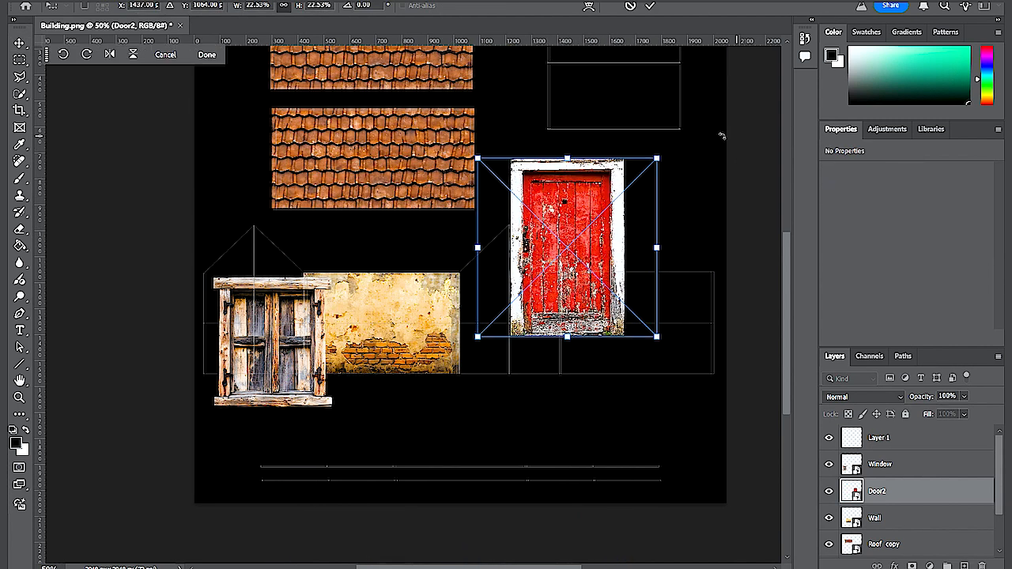
pyautogui.moveTo(658, 157); pyautogui.dragTo(556, 259)
pyautogui.press('Return')
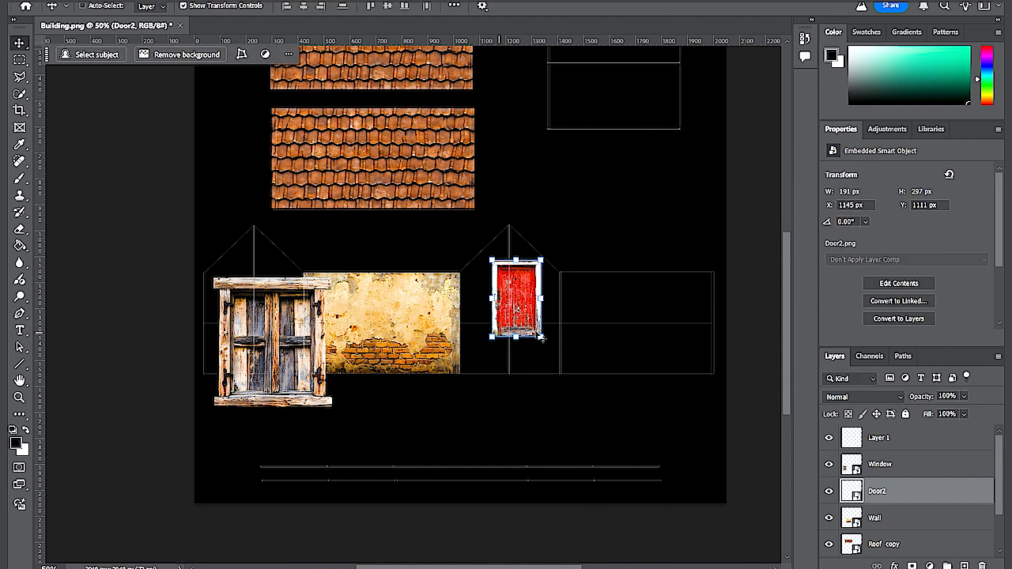
pyautogui.moveTo(515, 326); pyautogui.dragTo(354, 357)
# Step: Scale the window down to about 172 × 188 px and position it on the wall's upper right part beside the door
pyautogui.click(879, 464)
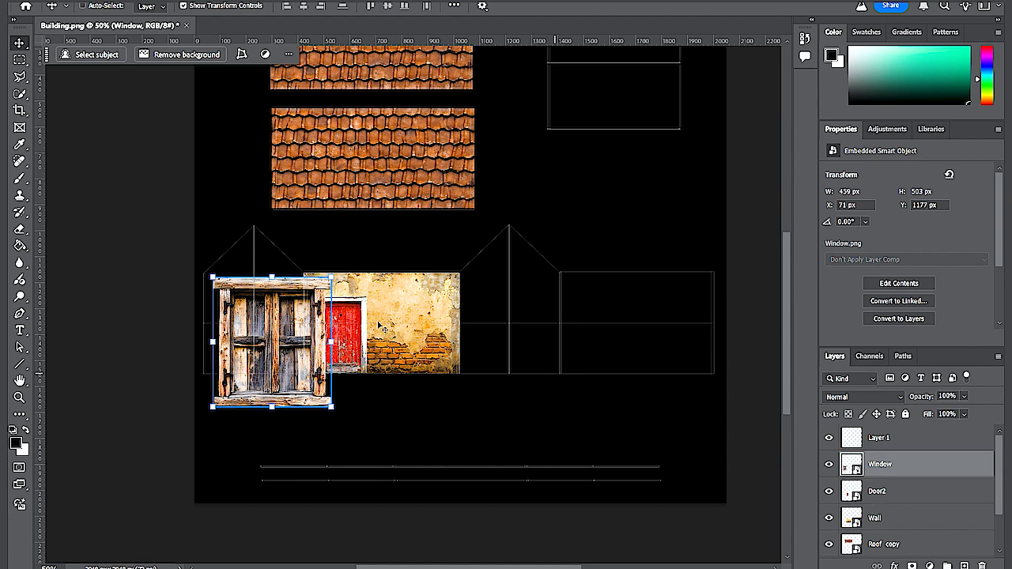
pyautogui.moveTo(331, 278); pyautogui.dragTo(237, 389)
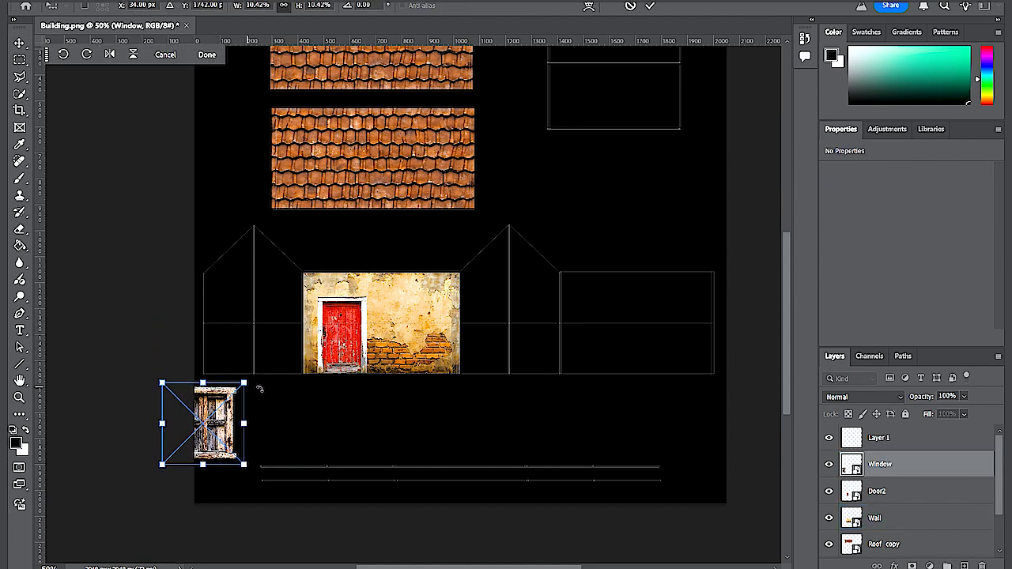
pyautogui.press('Return')
pyautogui.moveTo(214, 423); pyautogui.dragTo(427, 315)
pyautogui.hotkey('ctrl', 't')
pyautogui.moveTo(373, 286); pyautogui.dragTo(408, 315)
pyautogui.press('Return')
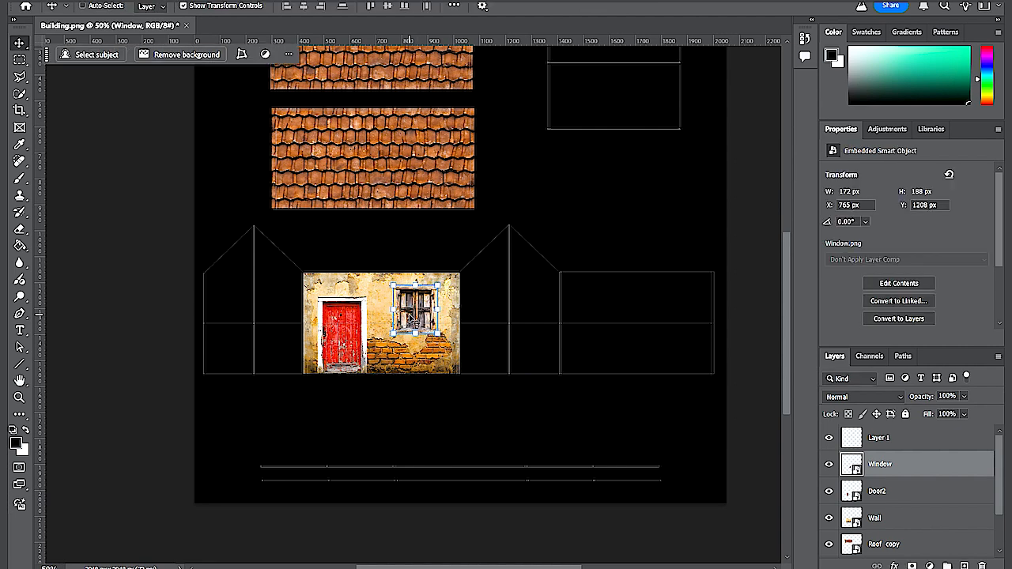
# Step: Fine-tune the window's placement on the wall to X 762 px, Y 1198 px and keep the Window layer selected
pyautogui.hotkey('ctrl', '+')
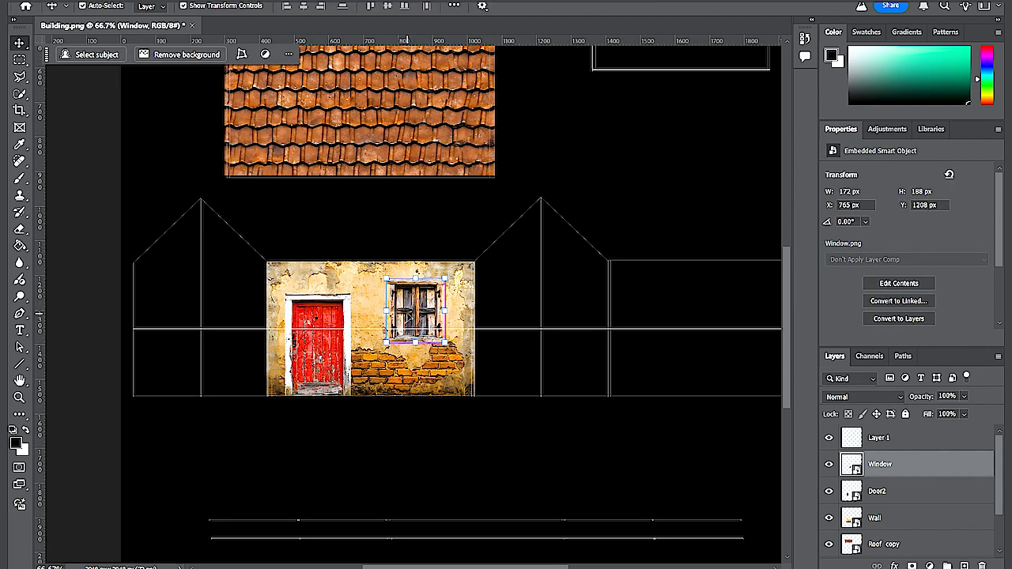
pyautogui.hotkey('ctrl', '+')
pyautogui.moveTo(424, 322); pyautogui.dragTo(419, 315)
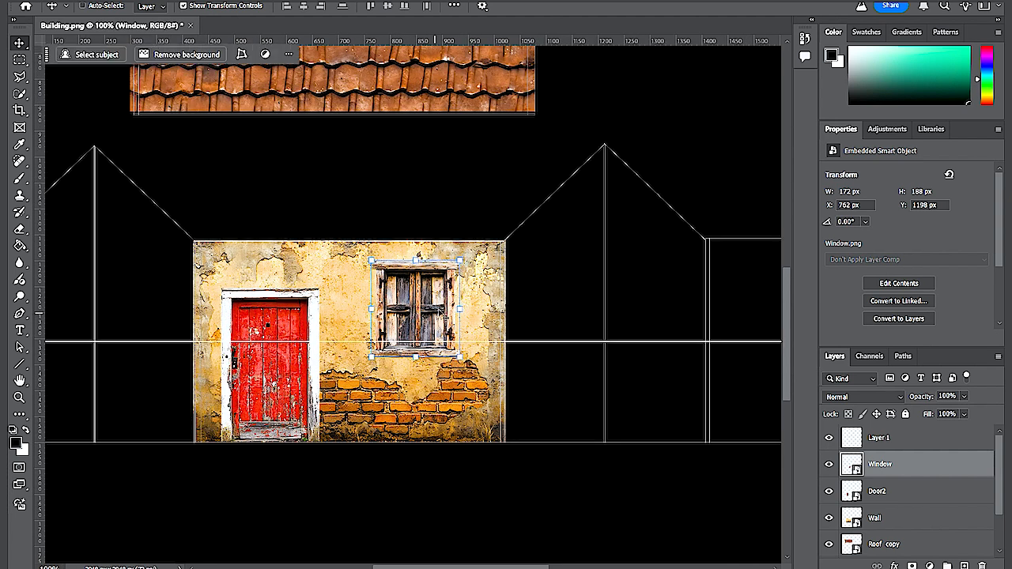
pyautogui.click(884, 490)
pyautogui.click(885, 467)
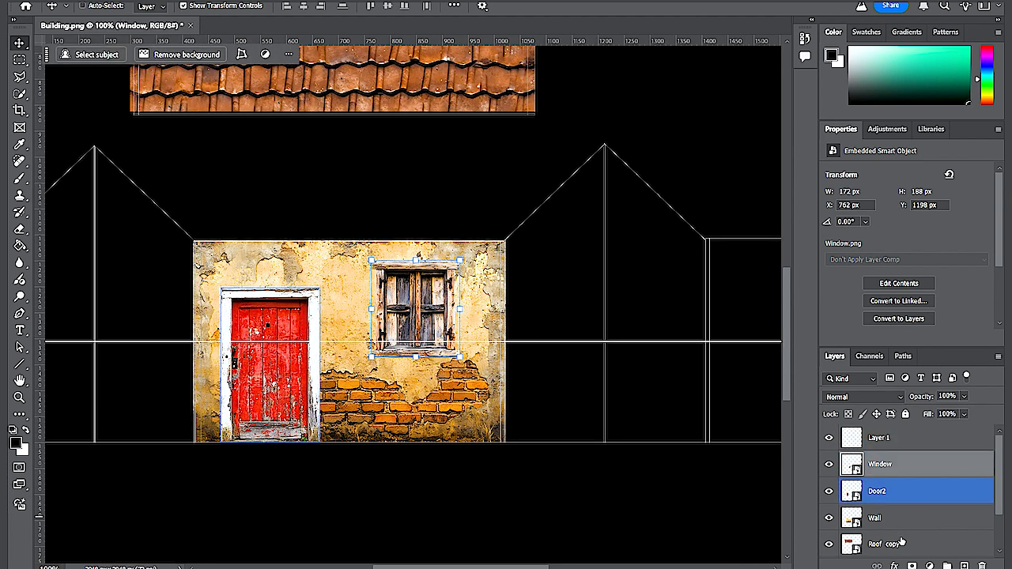
# Step: Add a drop shadow to the Window layer and set its colour to dark brown #332927, sampled from the window shutters
pyautogui.click(895, 565)
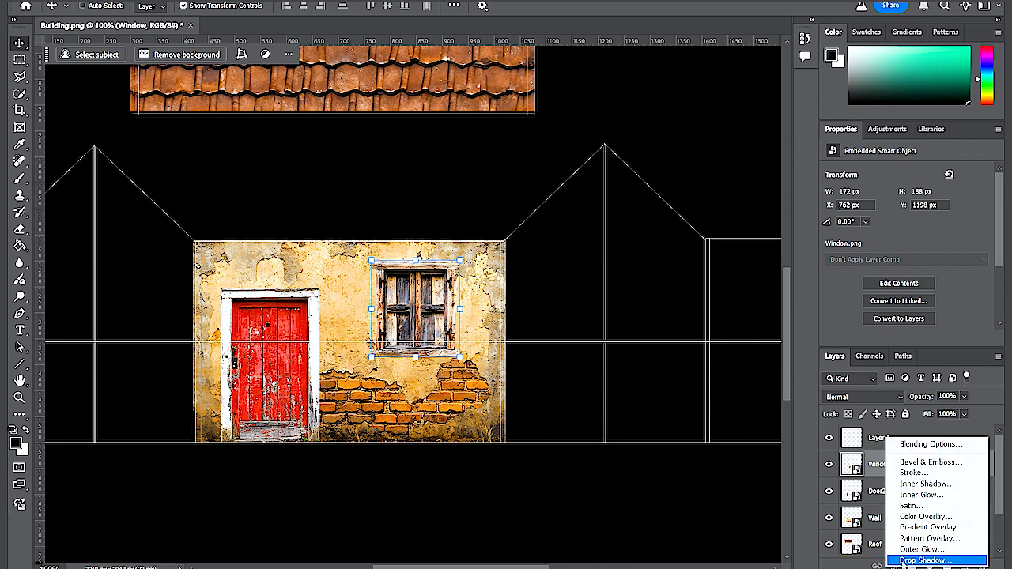
pyautogui.click(909, 560)
pyautogui.moveTo(308, 136); pyautogui.dragTo(825, 186)
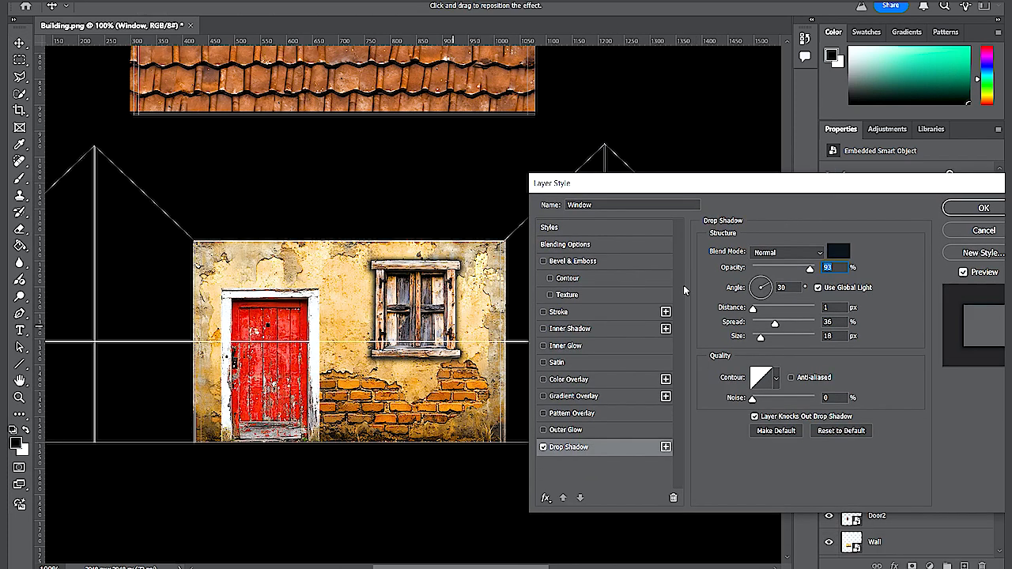
pyautogui.click(838, 252)
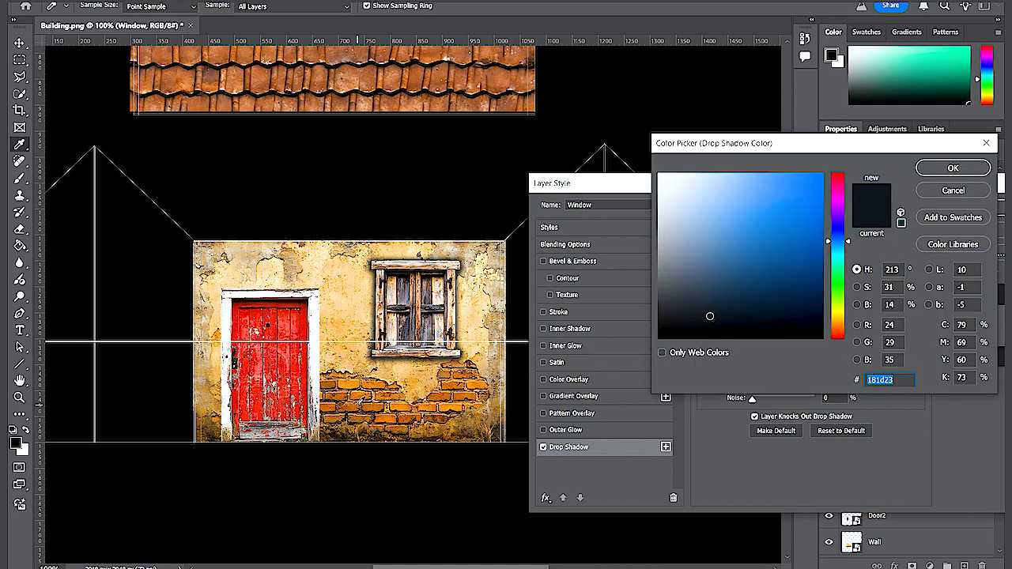
pyautogui.click(371, 403)
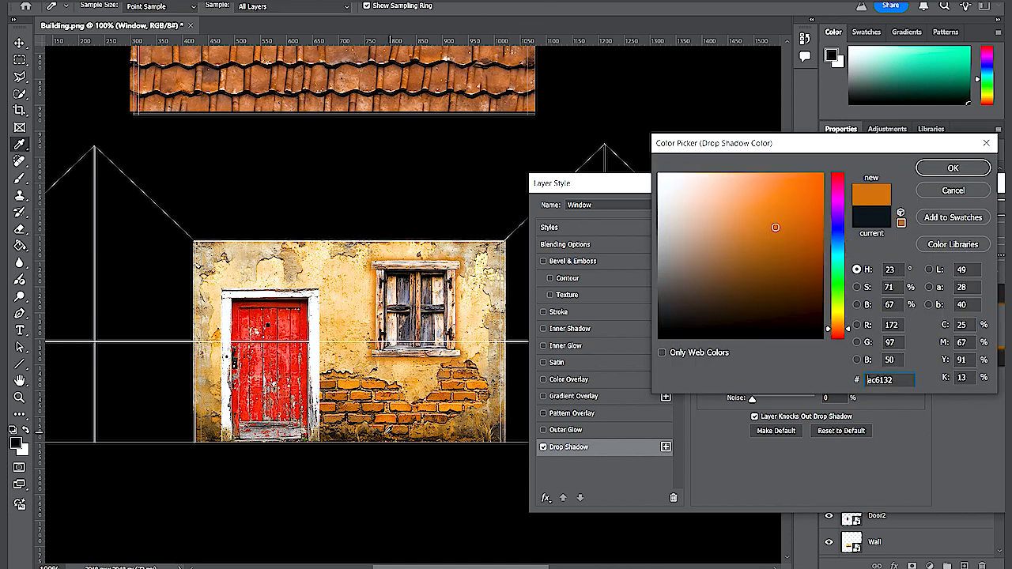
pyautogui.click(414, 310)
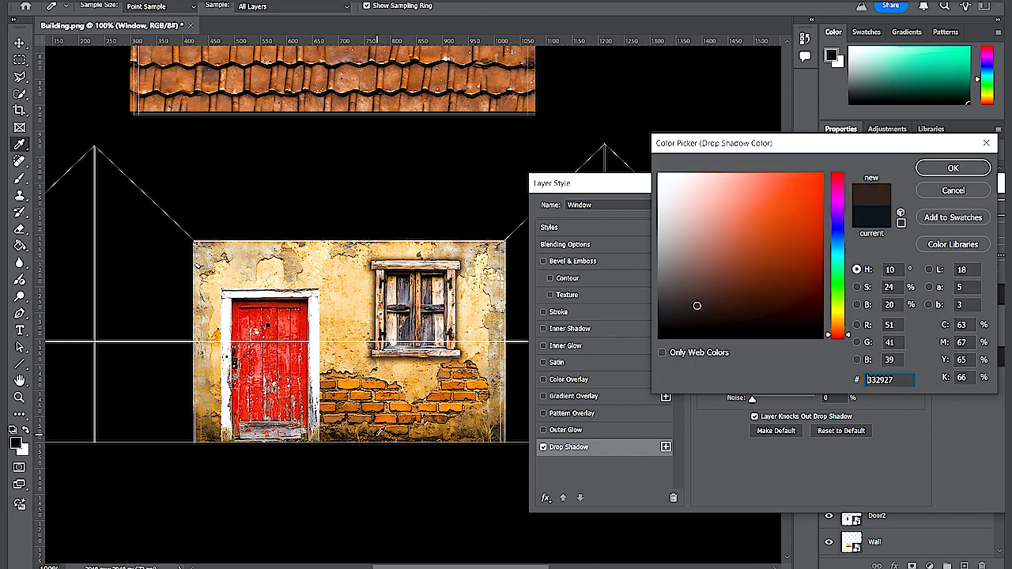
pyautogui.click(934, 172)
pyautogui.moveTo(874, 193); pyautogui.dragTo(823, 192)
pyautogui.click(932, 207)
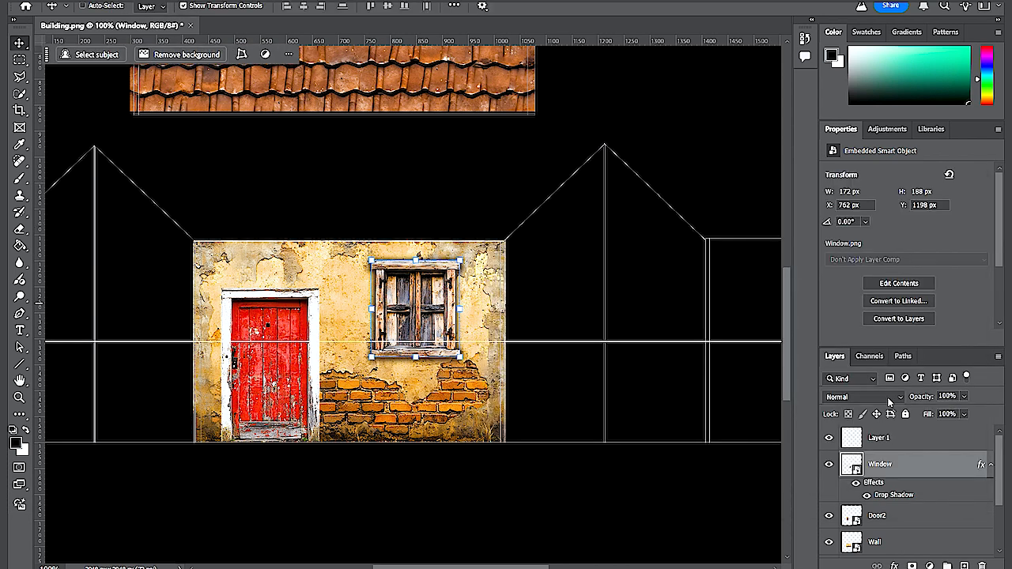
# Step: Add the same dark brown drop shadow to the Door2 layer and collapse that layer's effects
pyautogui.click(915, 514)
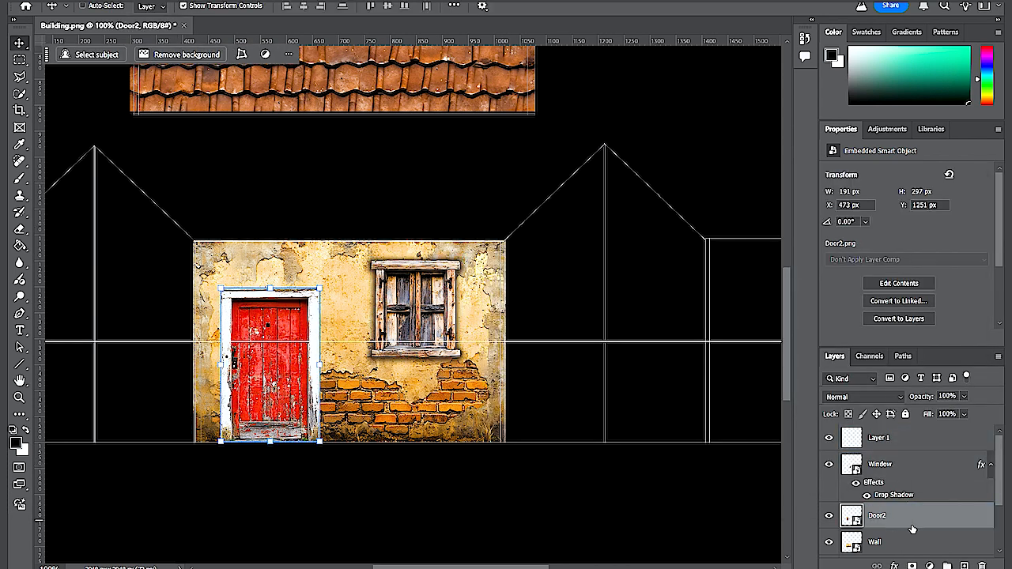
pyautogui.click(894, 565)
pyautogui.click(923, 557)
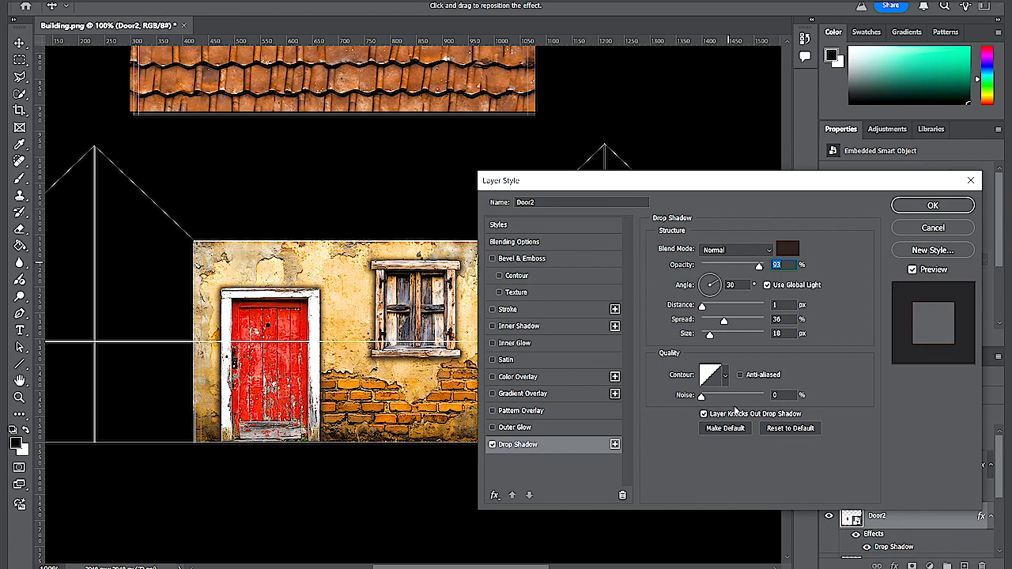
pyautogui.click(929, 206)
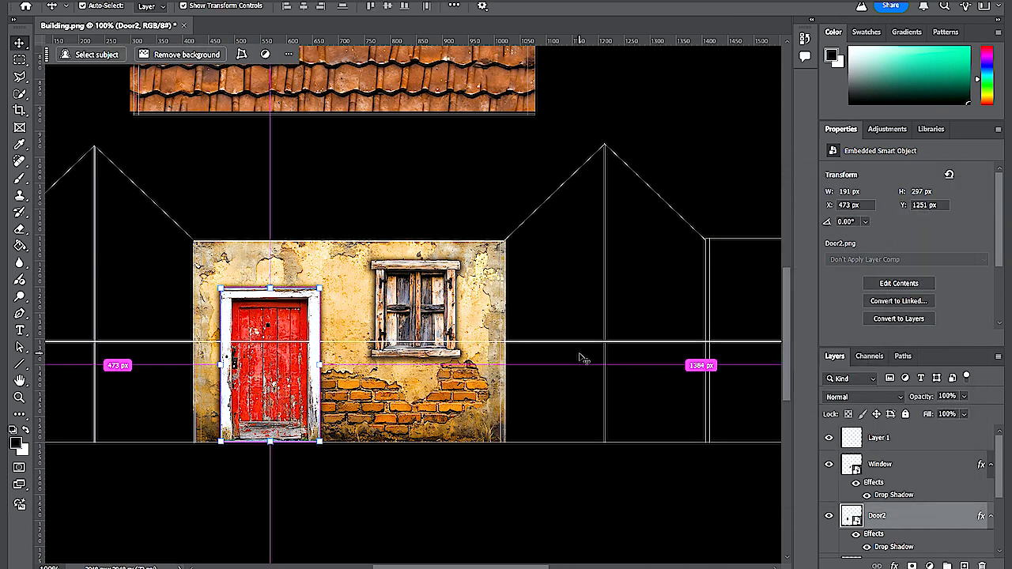
pyautogui.hotkey('ctrl', '-')
pyautogui.hotkey('ctrl', '-')
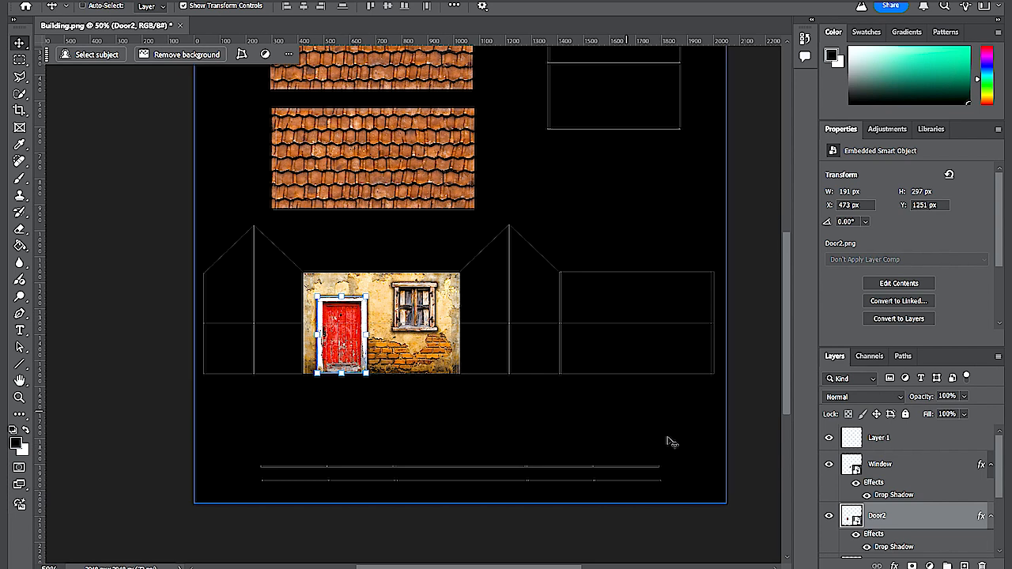
pyautogui.keyDown('ctrl'); pyautogui.click(971, 480); pyautogui.keyUp('ctrl')
pyautogui.click(911, 514)
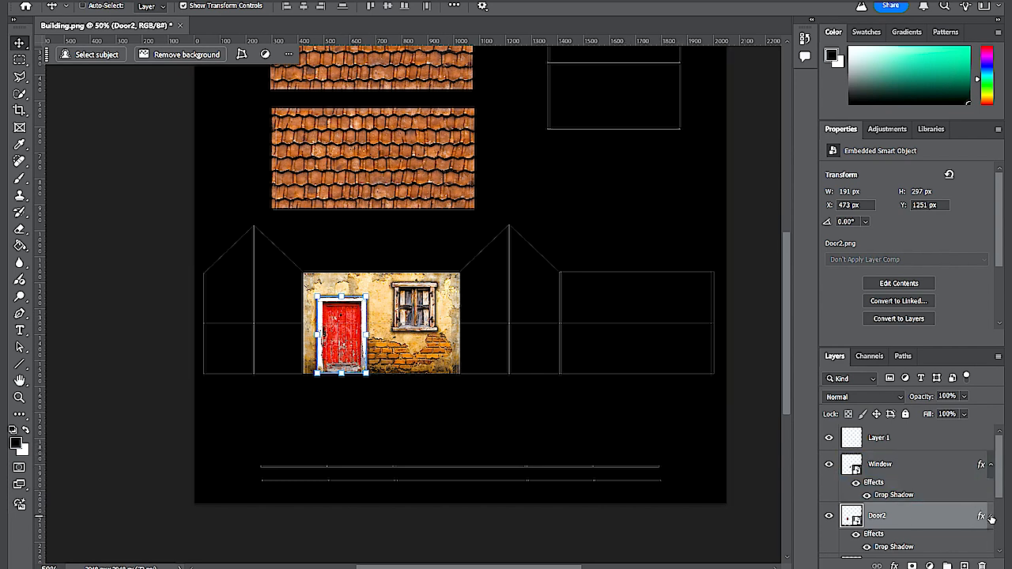
pyautogui.click(991, 518)
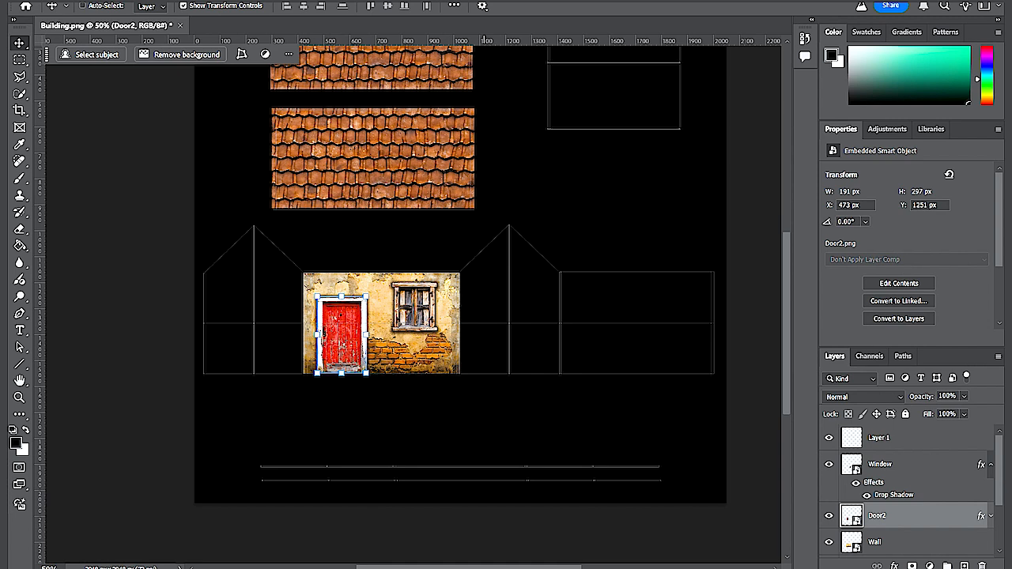
# Step: Place Hole in wall.jpeg from the Old Building sourceimages folder into the document
pyautogui.hotkey('alt', 'Tab')
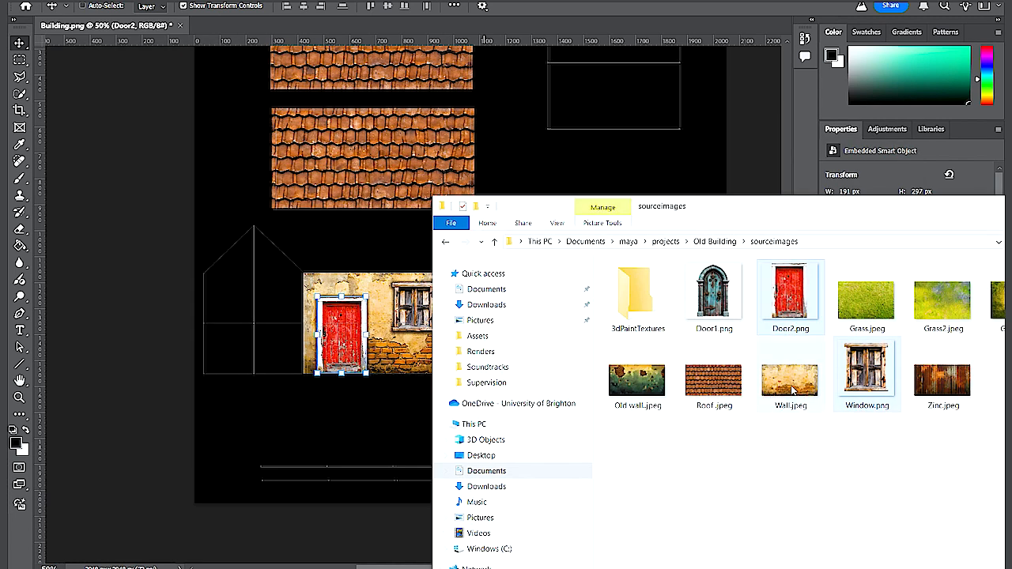
pyautogui.moveTo(829, 219); pyautogui.dragTo(727, 179)
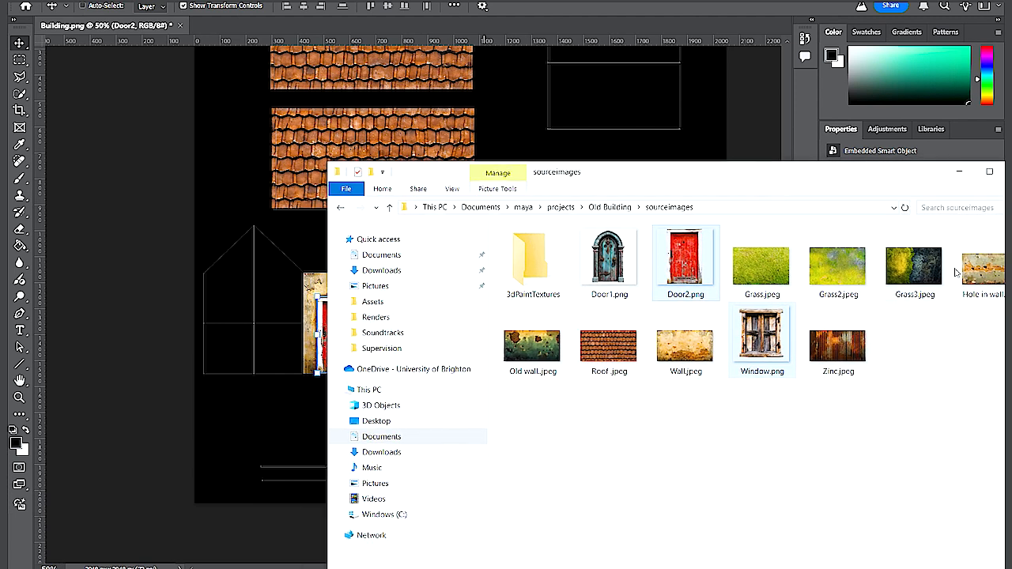
pyautogui.moveTo(981, 271); pyautogui.dragTo(256, 320)
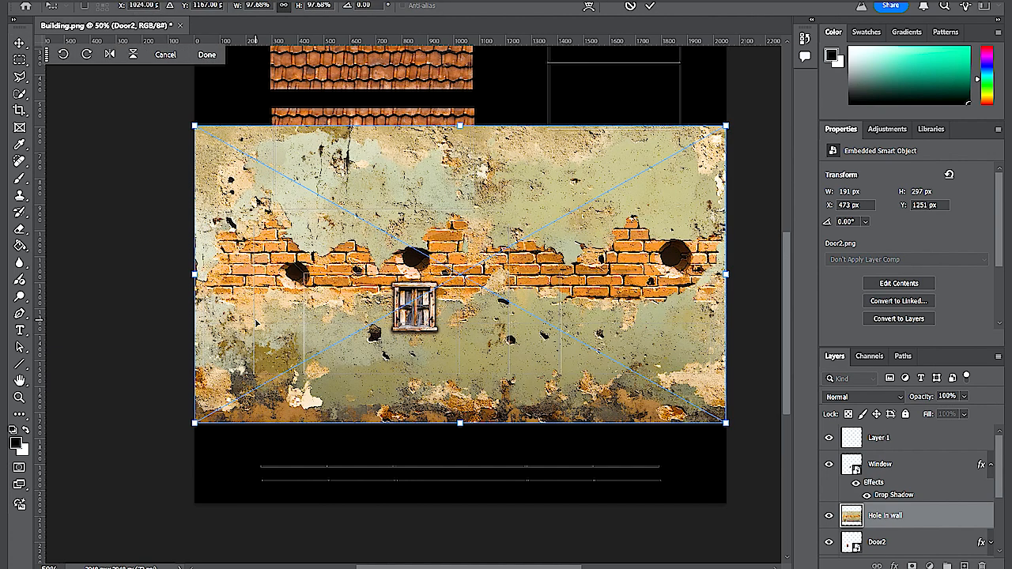
pyautogui.press('Return')
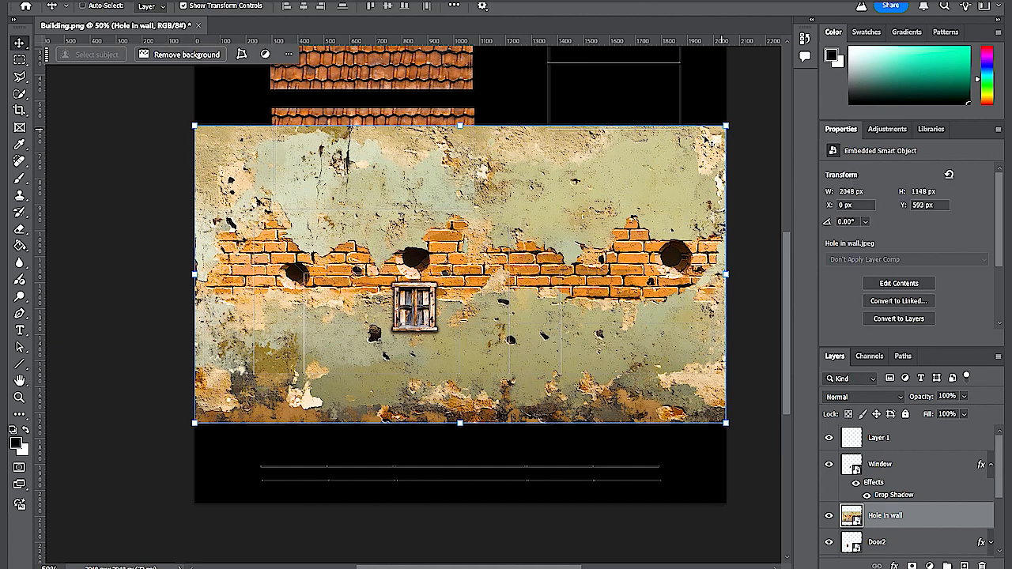
# Step: Scale the Hole in wall image down to about 629 × 353 px and place it over the rightmost wall shell
pyautogui.moveTo(194, 126); pyautogui.dragTo(563, 333)
pyautogui.moveTo(625, 337); pyautogui.dragTo(620, 286)
pyautogui.hotkey('ctrl', '+')
pyautogui.hotkey('ctrl', '+')
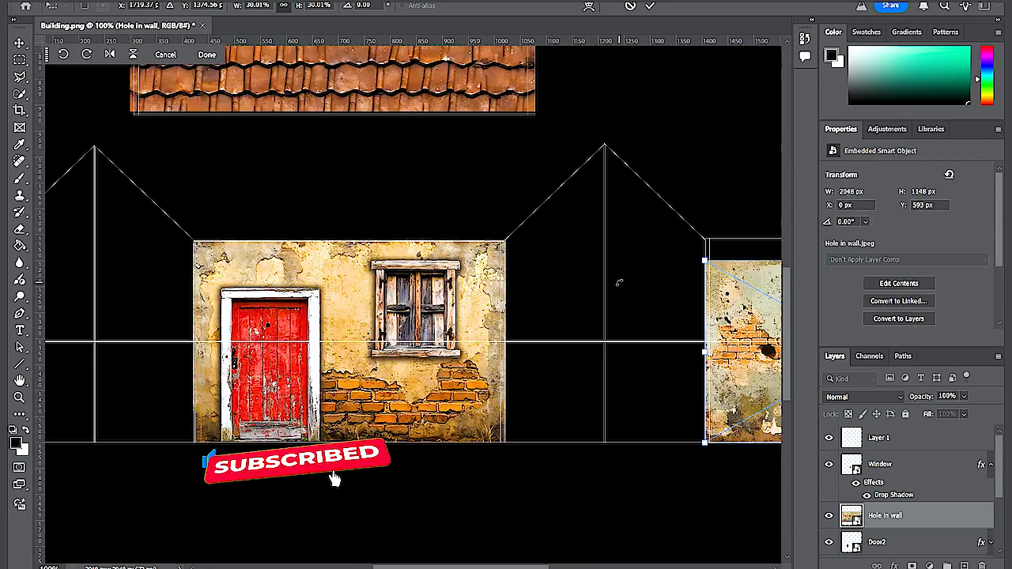
pyautogui.moveTo(469, 326); pyautogui.dragTo(301, 312)
pyautogui.press('Return')
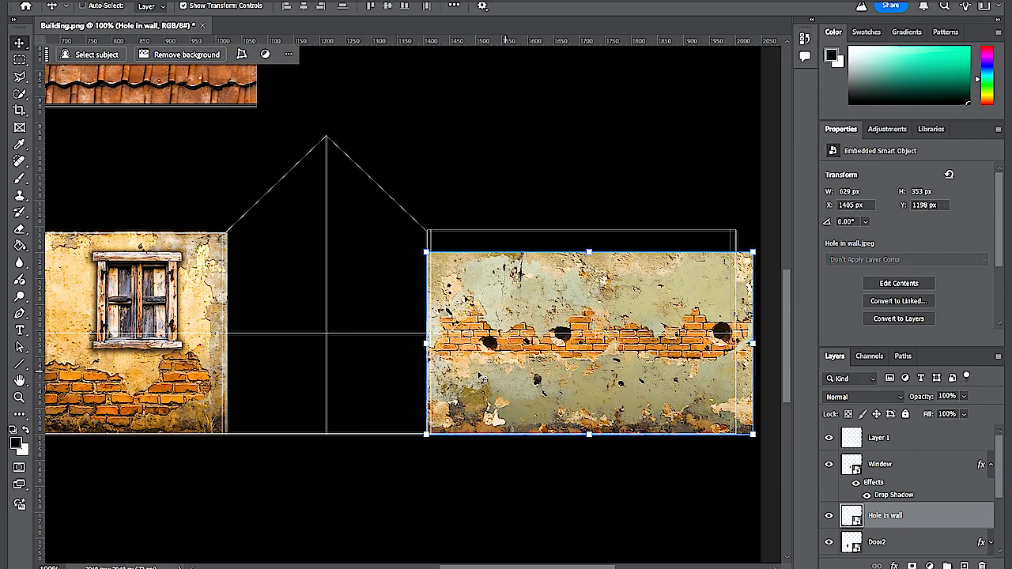
# Step: Fit the Hole in wall image to its shell: X 1407 px, width 596 px, with the top edge extended up to Y 1154 px
pyautogui.moveTo(429, 342); pyautogui.dragTo(431, 342)
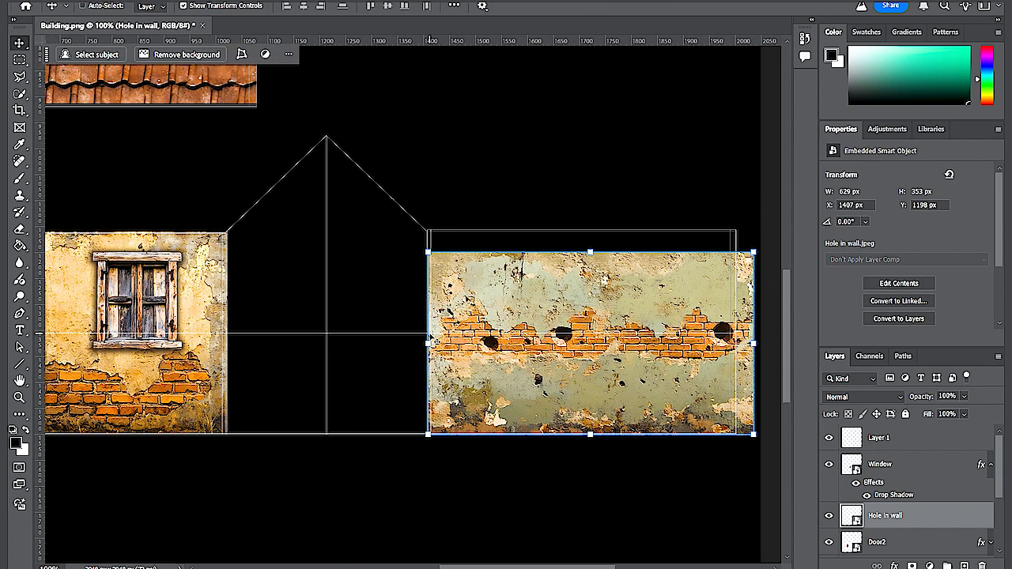
pyautogui.moveTo(753, 343); pyautogui.dragTo(738, 342)
pyautogui.press('Return')
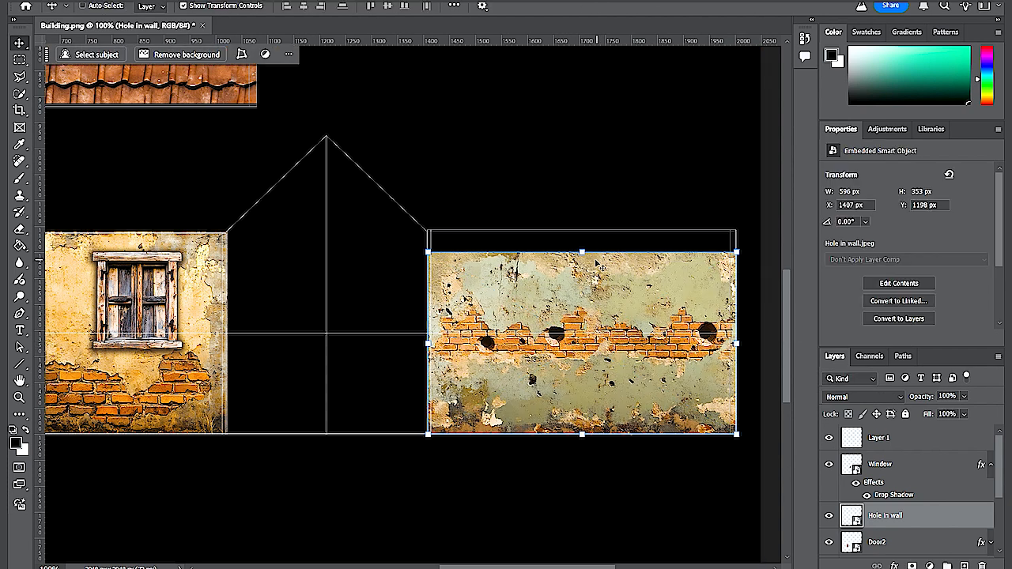
pyautogui.moveTo(581, 244); pyautogui.dragTo(581, 228)
pyautogui.press('Return')
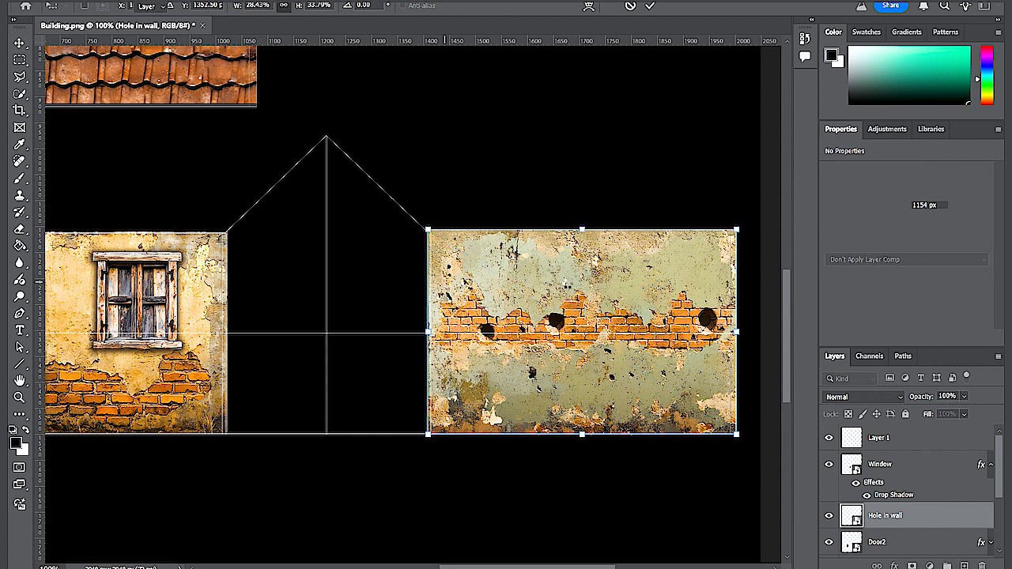
# Step: Duplicate the Window layer and move the copy onto the hole-in-wall texture at X 1737 px, Y 1198 px
pyautogui.click(885, 438)
pyautogui.click(896, 468)
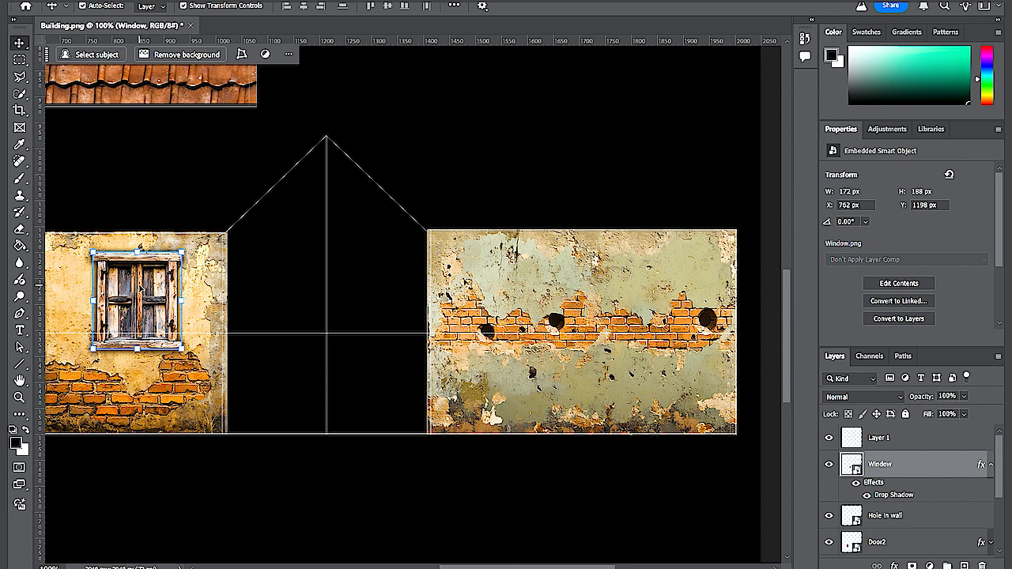
pyautogui.hotkey('ctrl', 'j')
pyautogui.moveTo(150, 288); pyautogui.dragTo(555, 289)
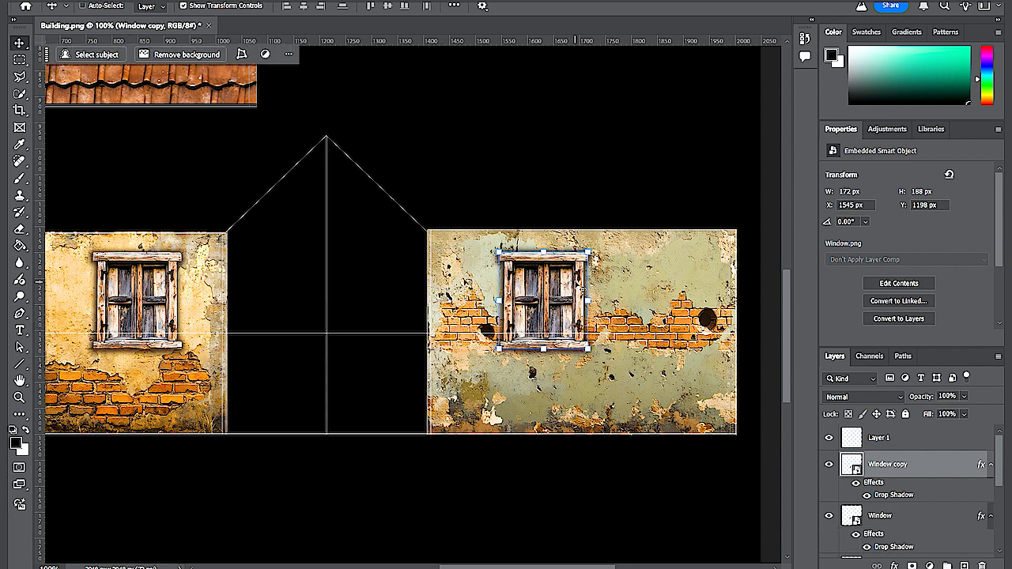
pyautogui.moveTo(558, 296); pyautogui.dragTo(660, 293)
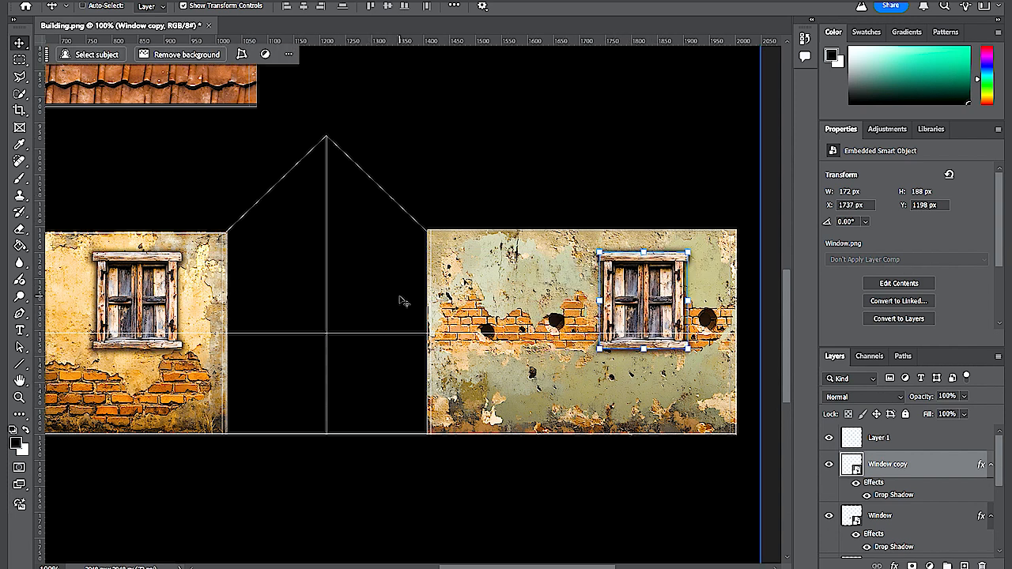
# Step: Place Old wall.jpeg, scale it to about 803 × 450 px and position it over the gable shell between the two textured walls
pyautogui.hotkey('alt', 'Tab')
pyautogui.hotkey('alt', 'Tab')
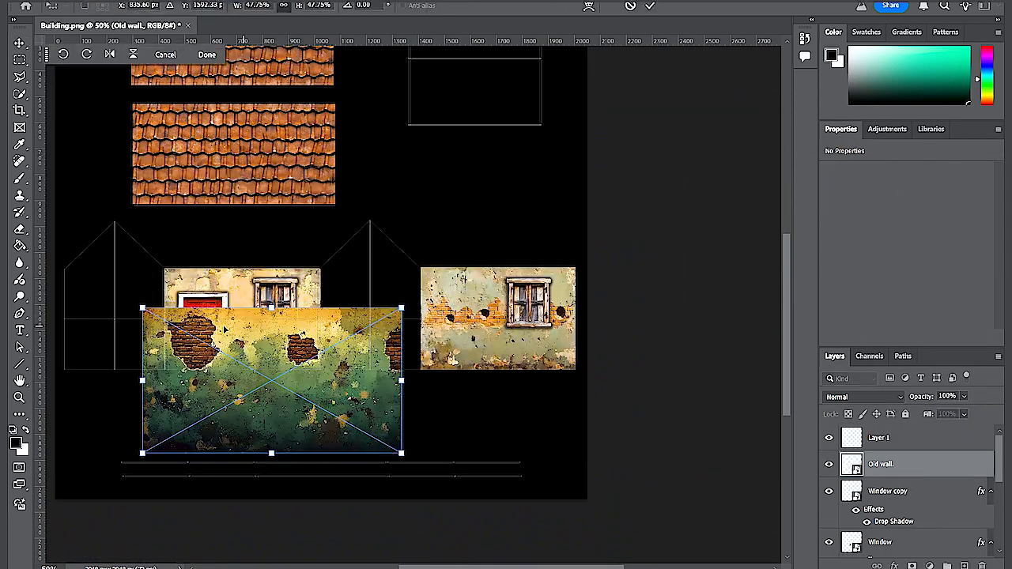
pyautogui.moveTo(142, 307); pyautogui.dragTo(181, 329)
pyautogui.press('Return')
pyautogui.moveTo(267, 419); pyautogui.dragTo(366, 339)
pyautogui.moveTo(501, 247)
pyautogui.mouseDown()
pyautogui.moveTo(477, 261)
pyautogui.moveTo(489, 255)
pyautogui.mouseUp()
pyautogui.press('Return')
# Step: Send the Old wall layer down the layer stack until it sits directly below the Wall layer
pyautogui.hotkey('ctrl', '[')
pyautogui.hotkey('ctrl', '[')
pyautogui.hotkey('ctrl', '[')
pyautogui.hotkey('ctrl', '[')
pyautogui.hotkey('ctrl', '[')
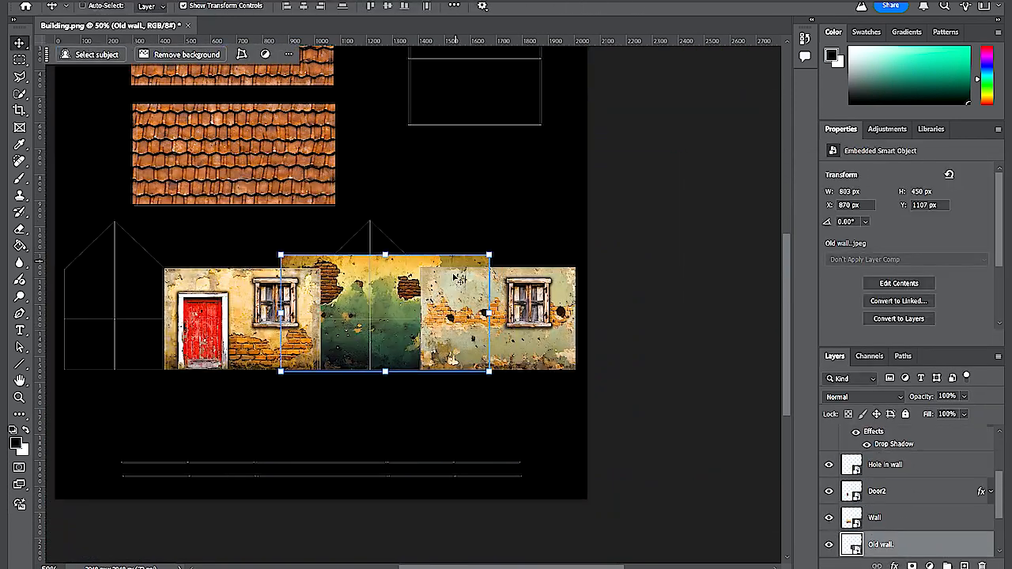
# Step: Resize the old wall to about 586 × 616 px to cover the gable, and duplicate it over the leftmost gable at X -40, Y 941 px
pyautogui.moveTo(385, 255); pyautogui.dragTo(385, 212)
pyautogui.moveTo(488, 313); pyautogui.dragTo(157, 320)
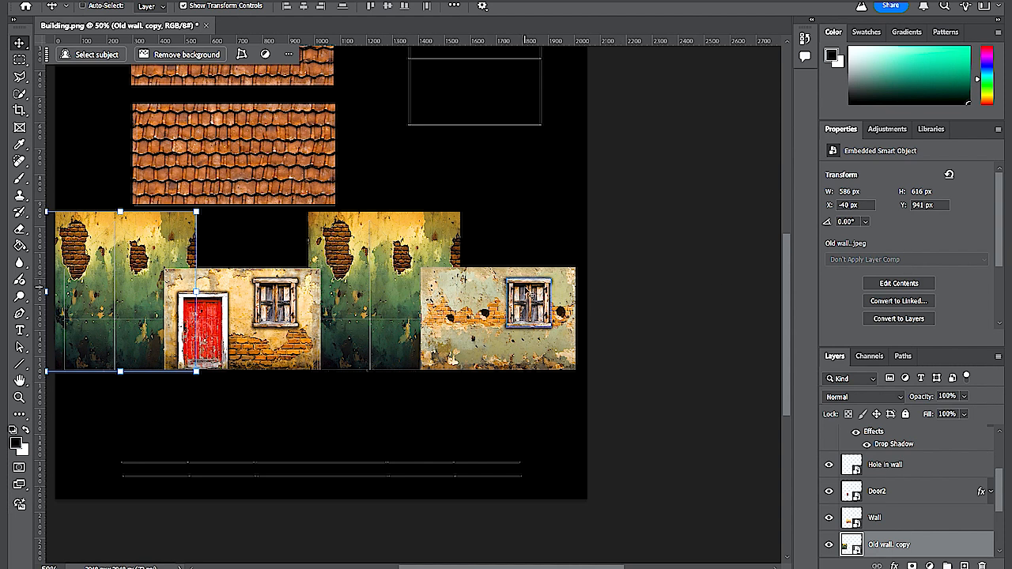
pyautogui.scroll(3, 528, 291)
pyautogui.scroll(-2, 531, 293)
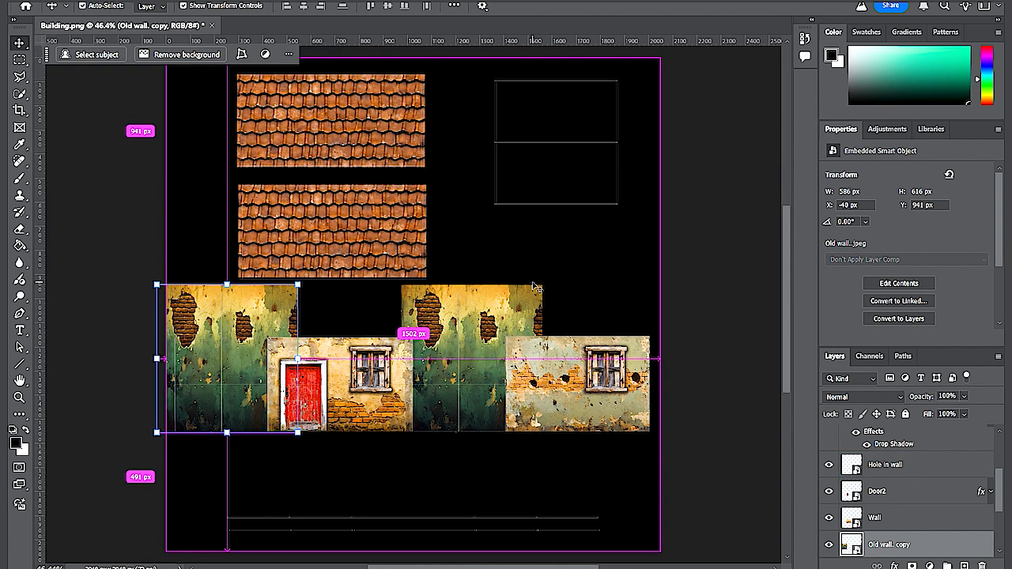
# Step: Hide Layer 1, which holds the UV wireframe lines
pyautogui.scroll(3, 913, 475)
pyautogui.click(893, 445)
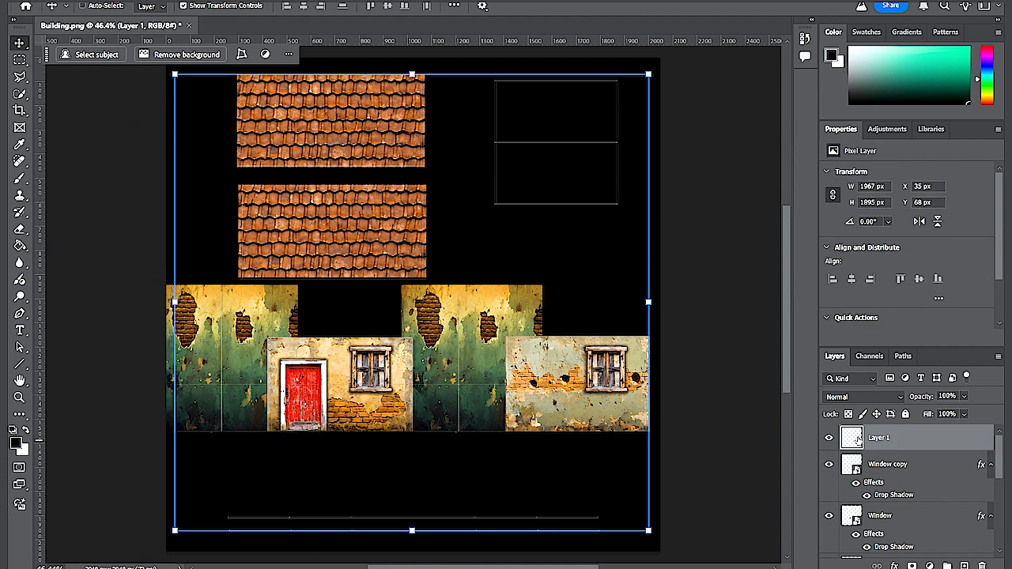
pyautogui.click(829, 440)
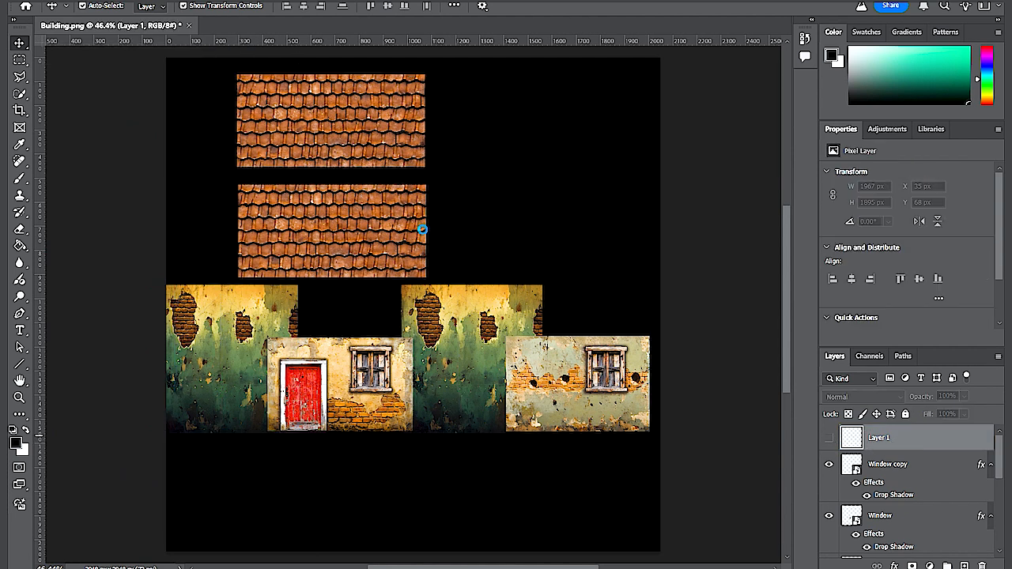
# Step: Save the document as Building.psd in Photoshop format in the Old Building project's sourceimages folder
pyautogui.hotkey('ctrl', 'shift', 's')
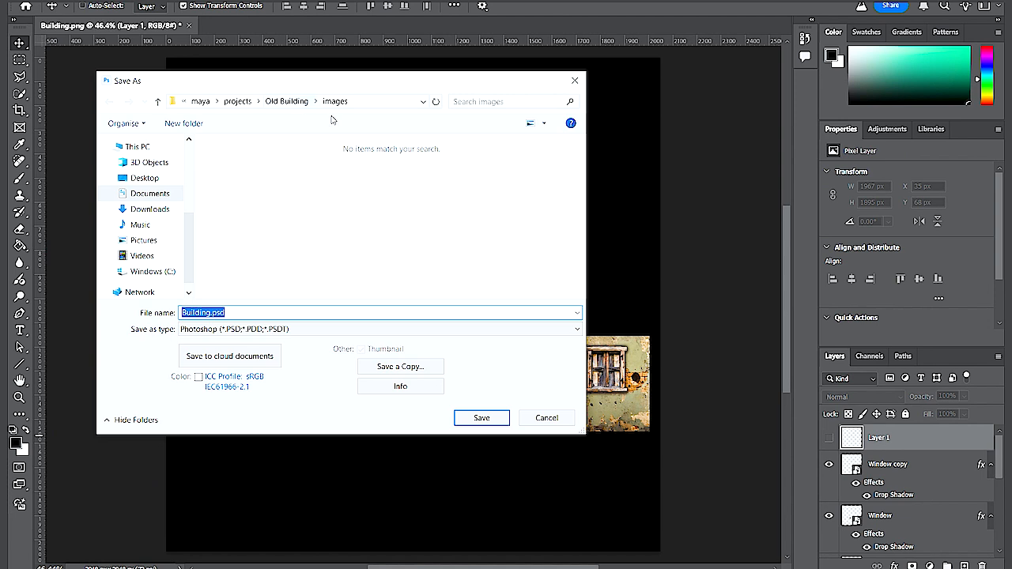
pyautogui.click(289, 102)
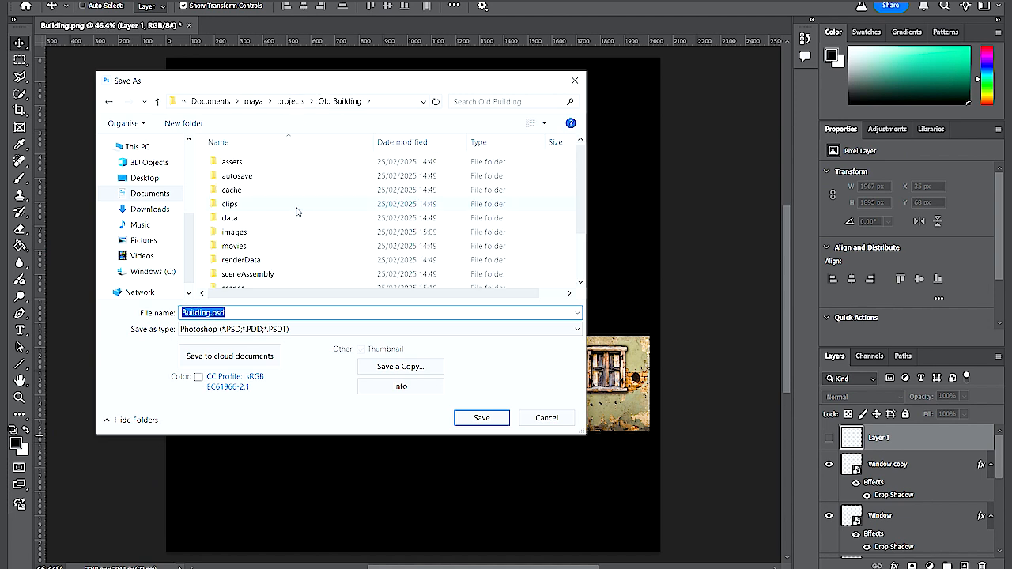
pyautogui.scroll(-2, 297, 212)
pyautogui.doubleClick(258, 265)
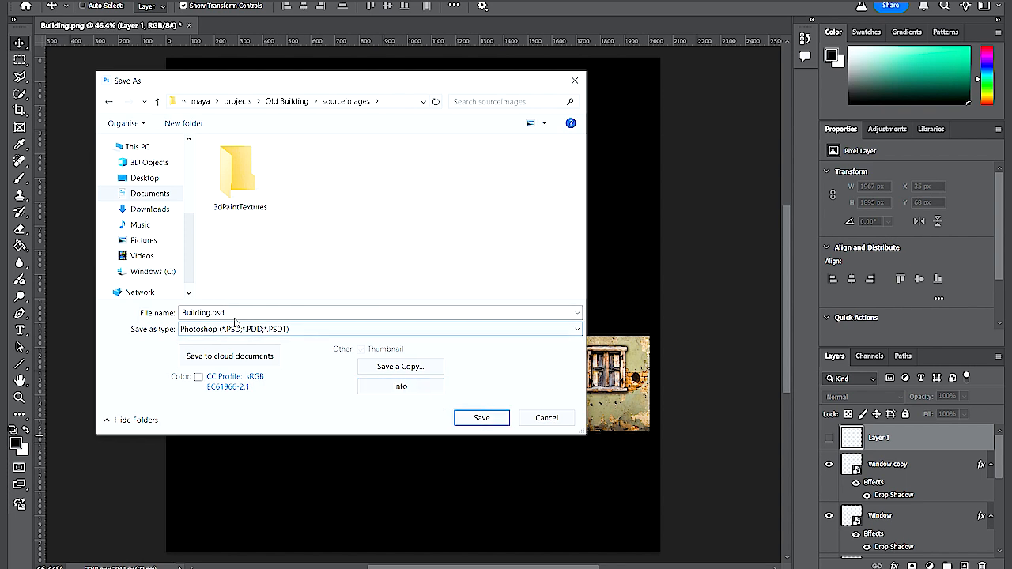
pyautogui.click(481, 418)
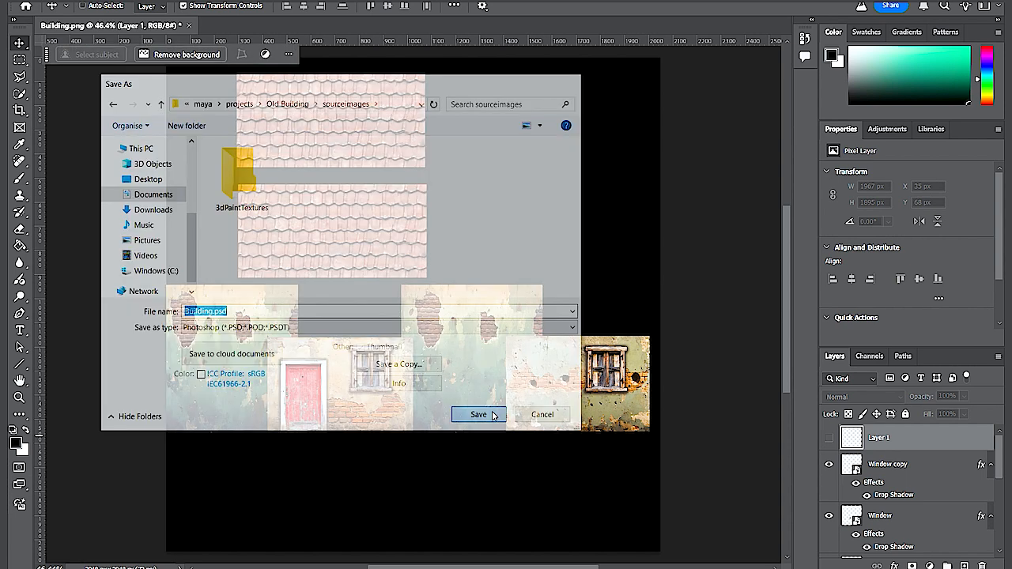
pyautogui.click(644, 147)
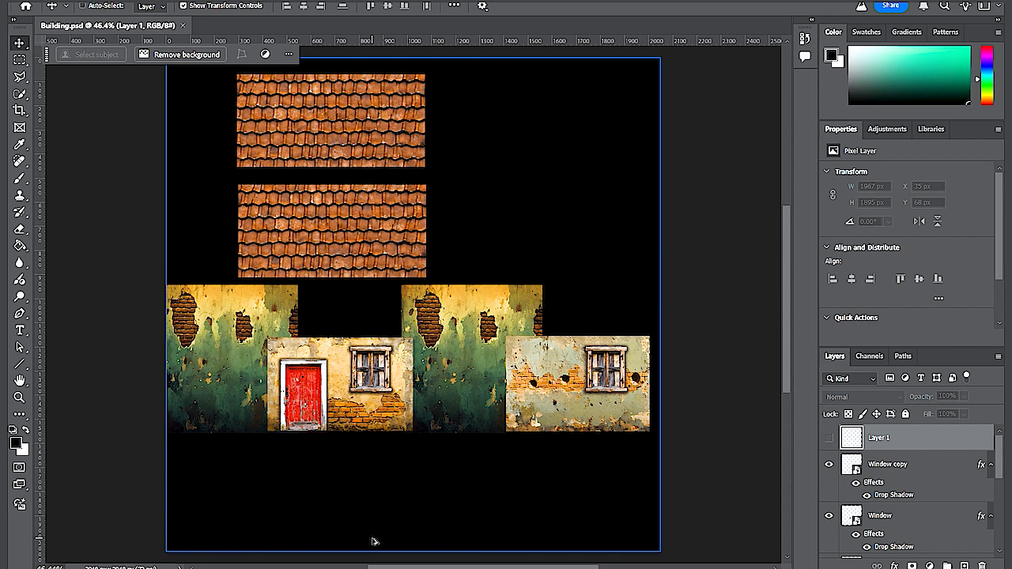
# Step: Switch from Photoshop to the Modelling.mb scene in Autodesk Maya
pyautogui.hotkey('alt', 'Tab')
pyautogui.press('Tab')
pyautogui.press('Tab')
pyautogui.press('Tab')
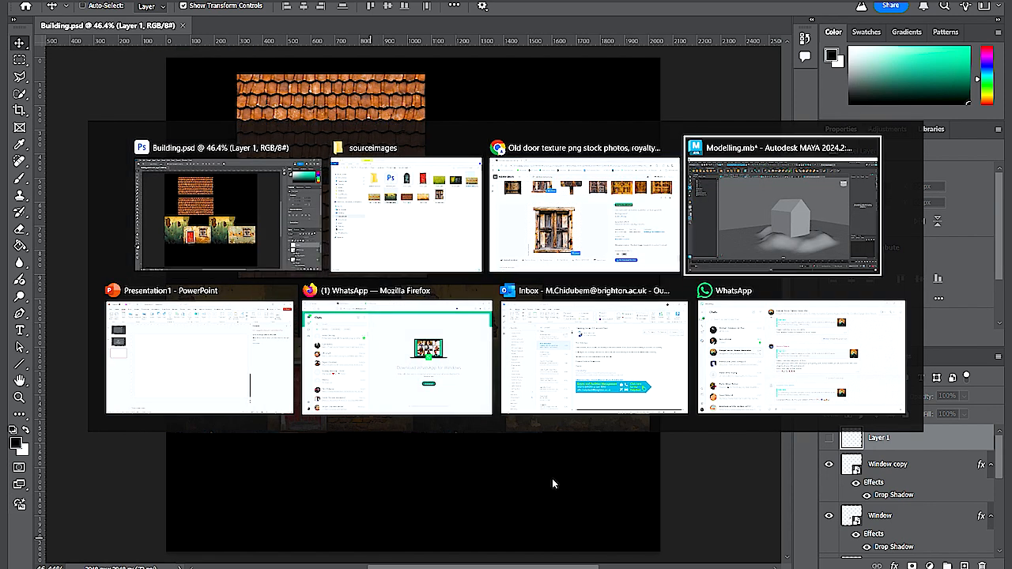
pyautogui.click(581, 310)
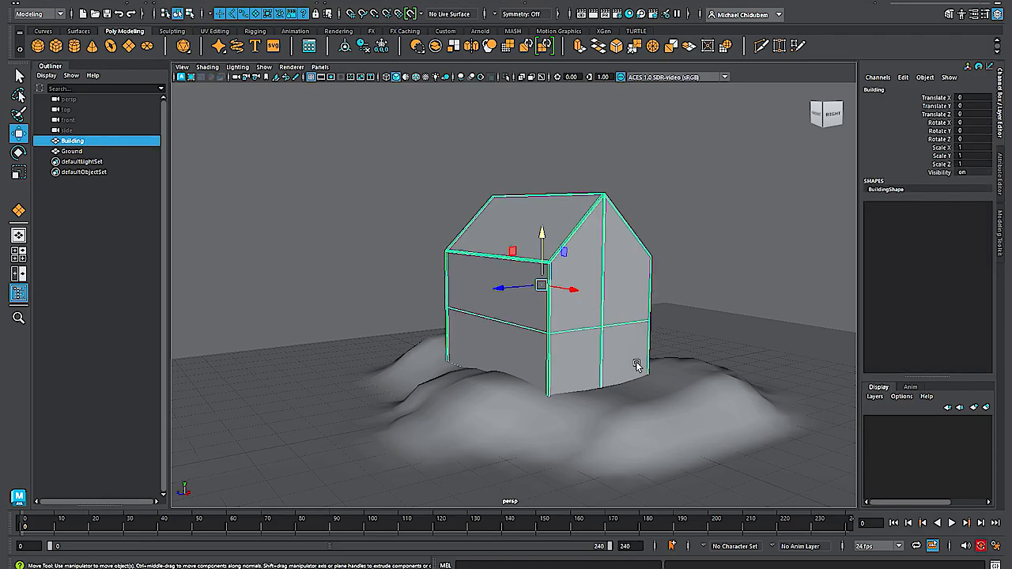
# Step: Assign a new Standard Surface material to the Building mesh and name the material Building1
pyautogui.moveTo(654, 379); pyautogui.dragTo(572, 355)
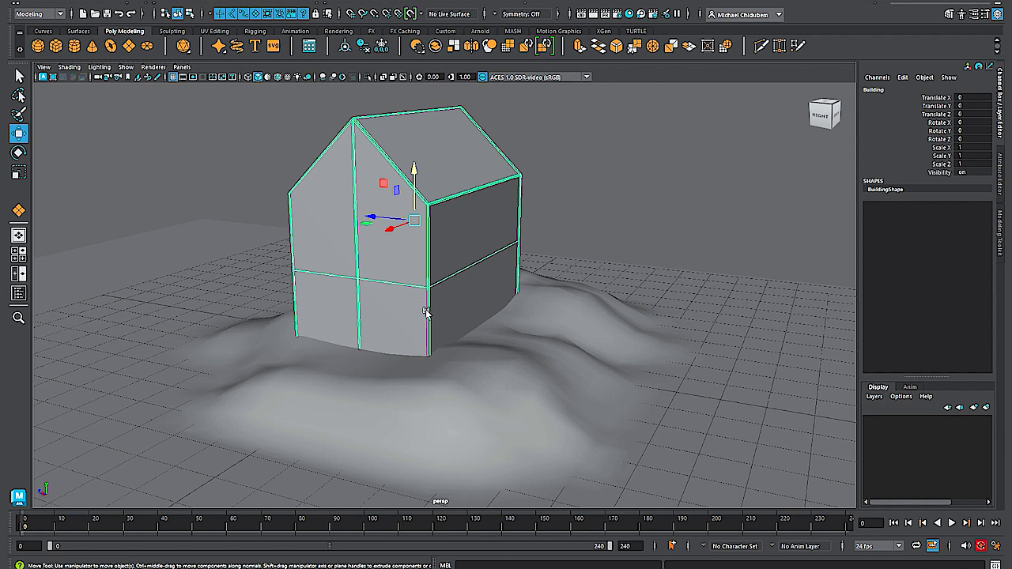
pyautogui.moveTo(426, 313); pyautogui.dragTo(476, 241)
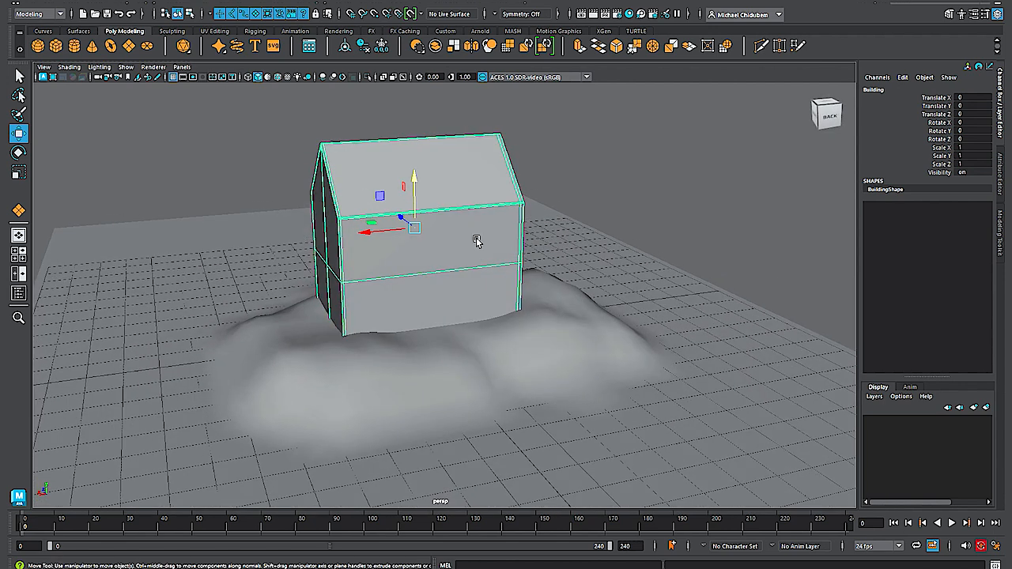
pyautogui.rightClick(443, 177)
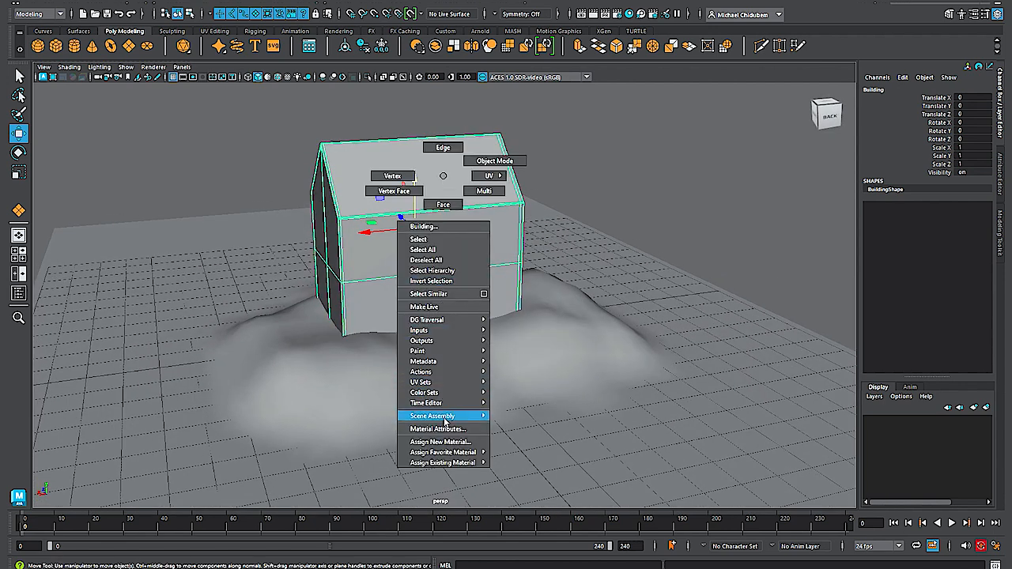
pyautogui.click(436, 443)
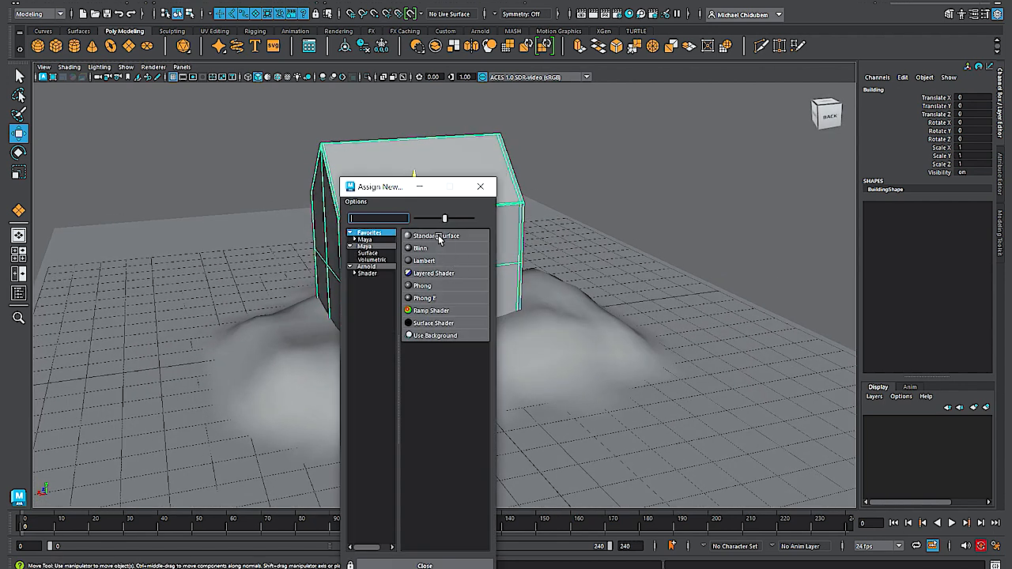
pyautogui.click(439, 237)
pyautogui.moveTo(899, 111); pyautogui.dragTo(821, 115)
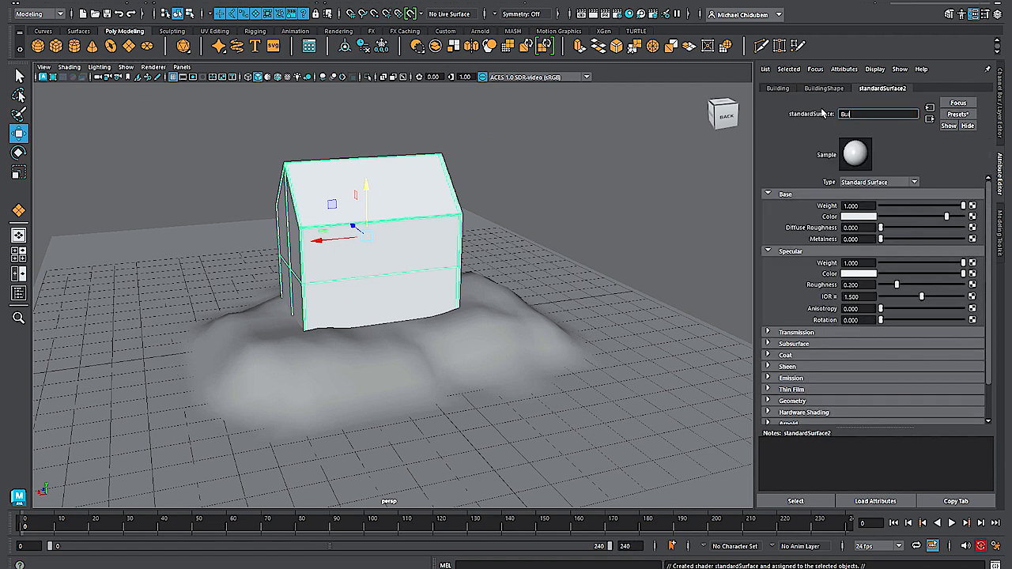
pyautogui.write('Building')
pyautogui.press('Return')
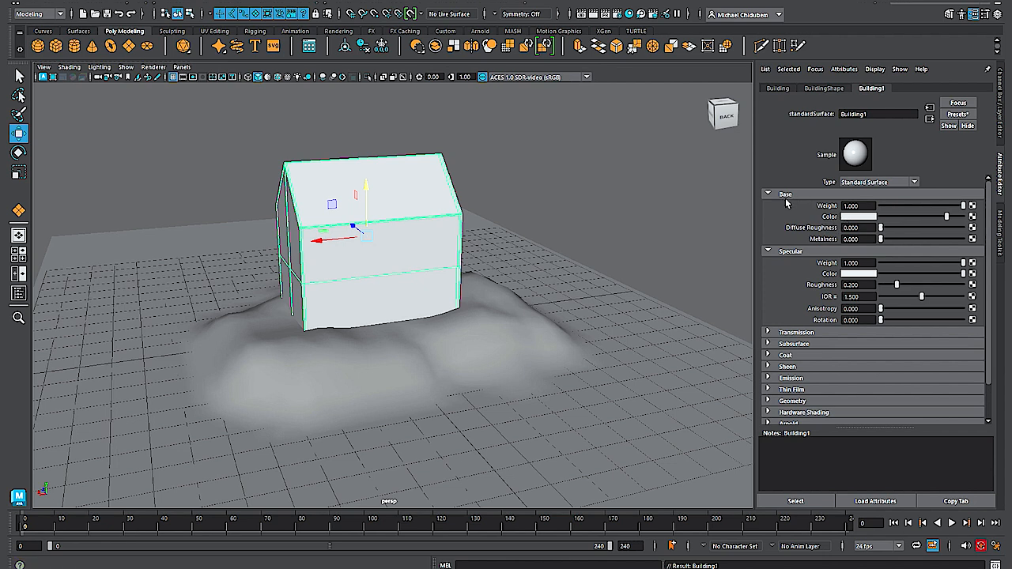
# Step: Connect a File texture to the Building1 material's base color and load Building.psd from the sourceimages folder
pyautogui.click(973, 216)
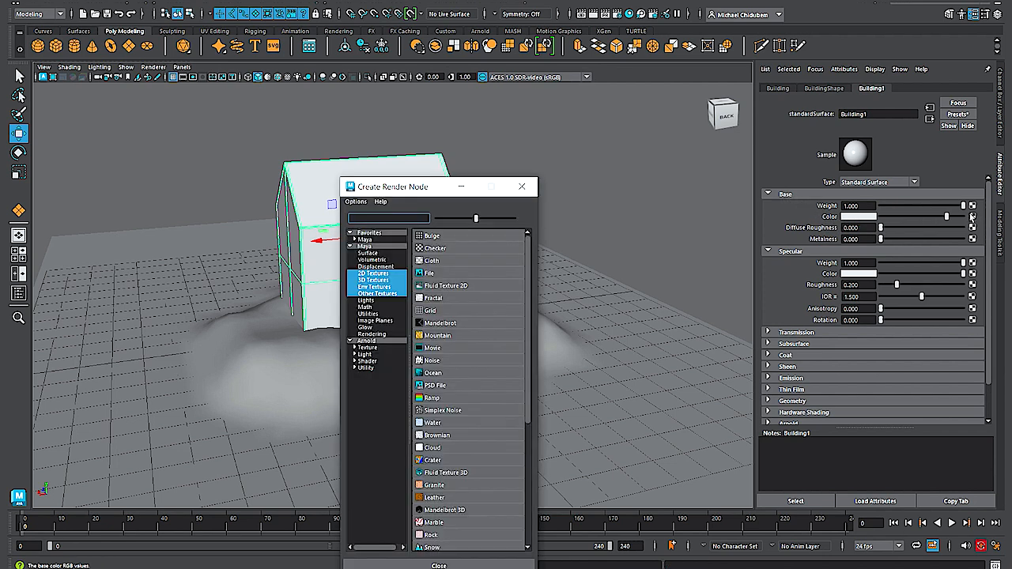
pyautogui.click(440, 275)
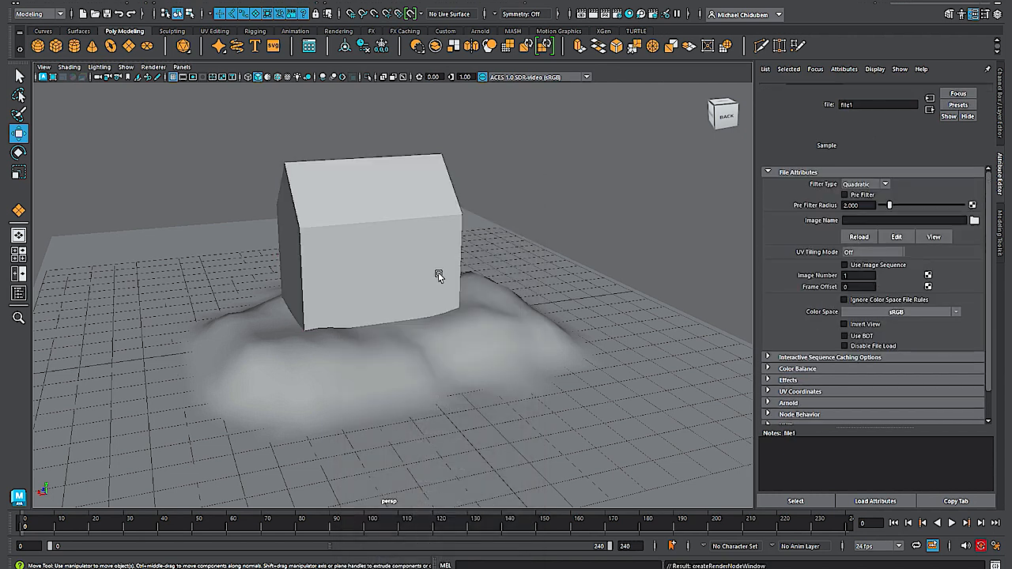
pyautogui.click(973, 230)
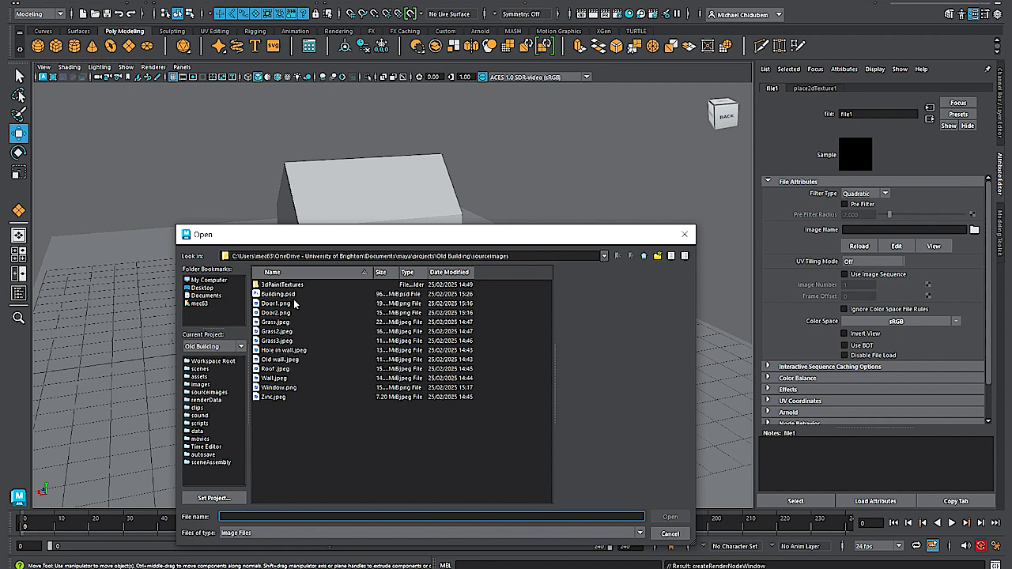
pyautogui.click(279, 294)
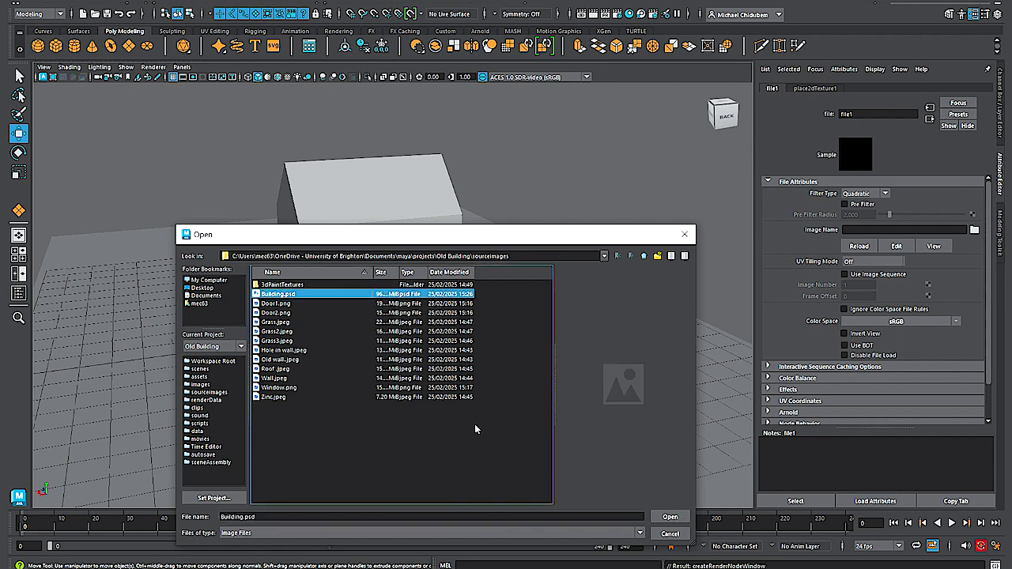
pyautogui.press('Return')
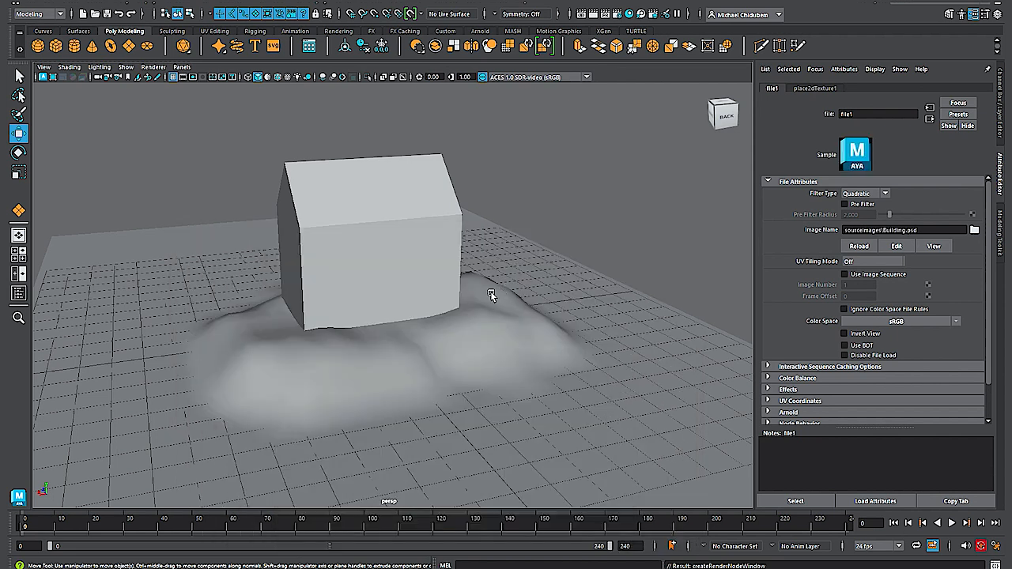
# Step: Turn on textured shading in the perspective view so the building shows its texture from the front
pyautogui.scroll(8, 490, 291)
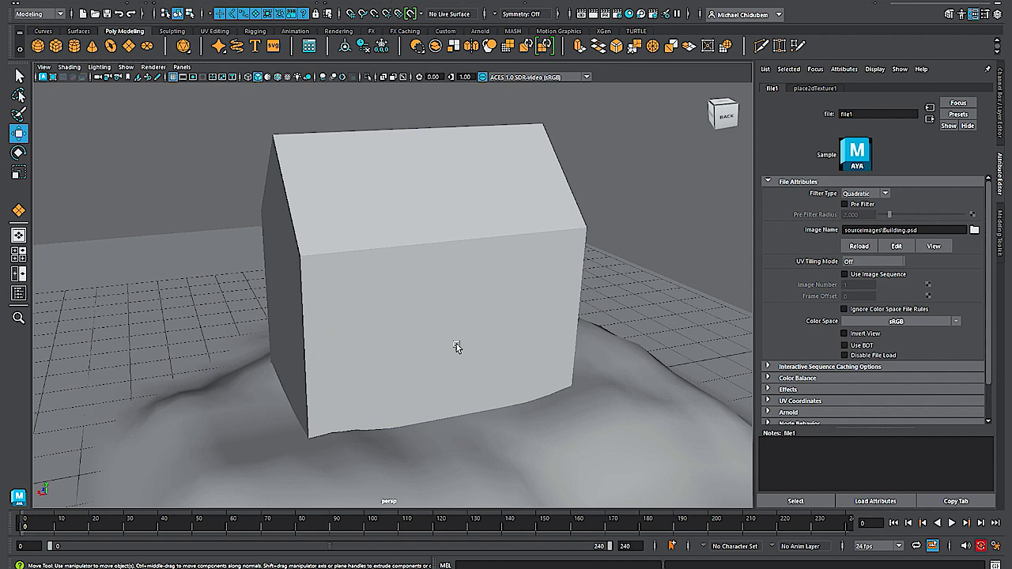
pyautogui.press('4')
pyautogui.press('6')
pyautogui.scroll(-2, 532, 298)
pyautogui.moveTo(489, 336); pyautogui.dragTo(494, 368)
# Step: Assign a new Standard Surface material to the Ground mesh and name the material Ground1
pyautogui.click(488, 399)
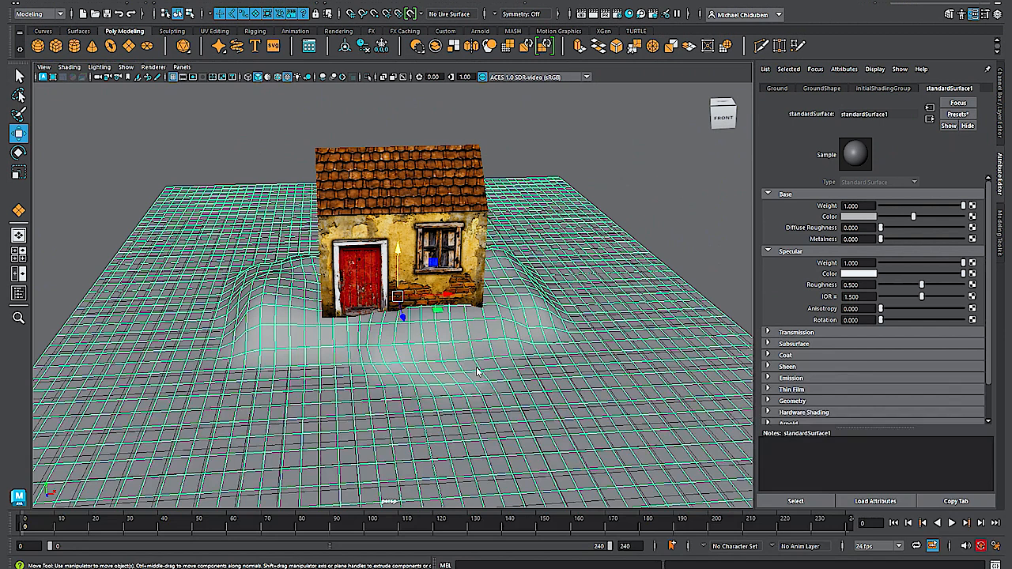
pyautogui.rightClick(477, 370)
pyautogui.click(543, 540)
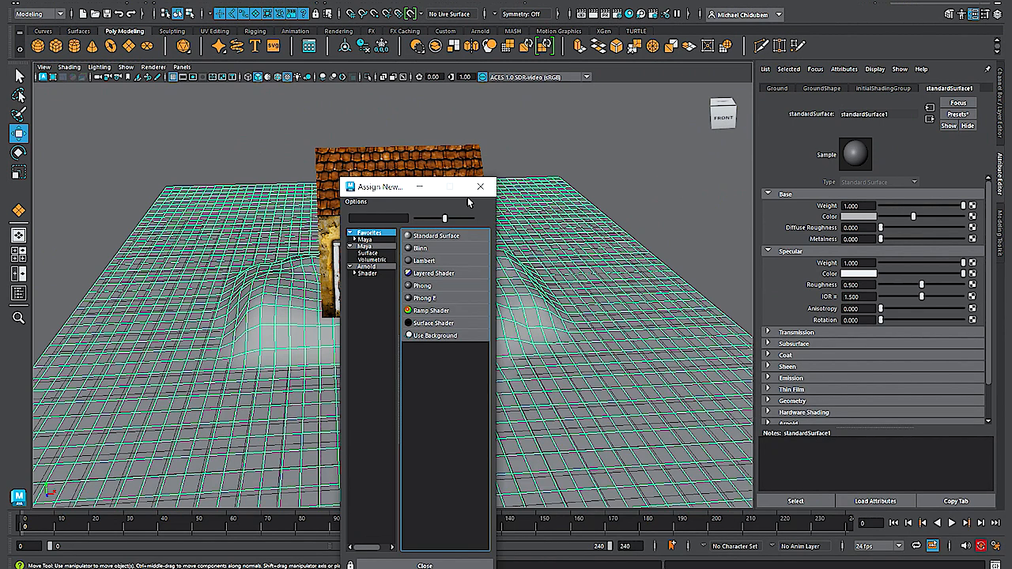
pyautogui.click(456, 236)
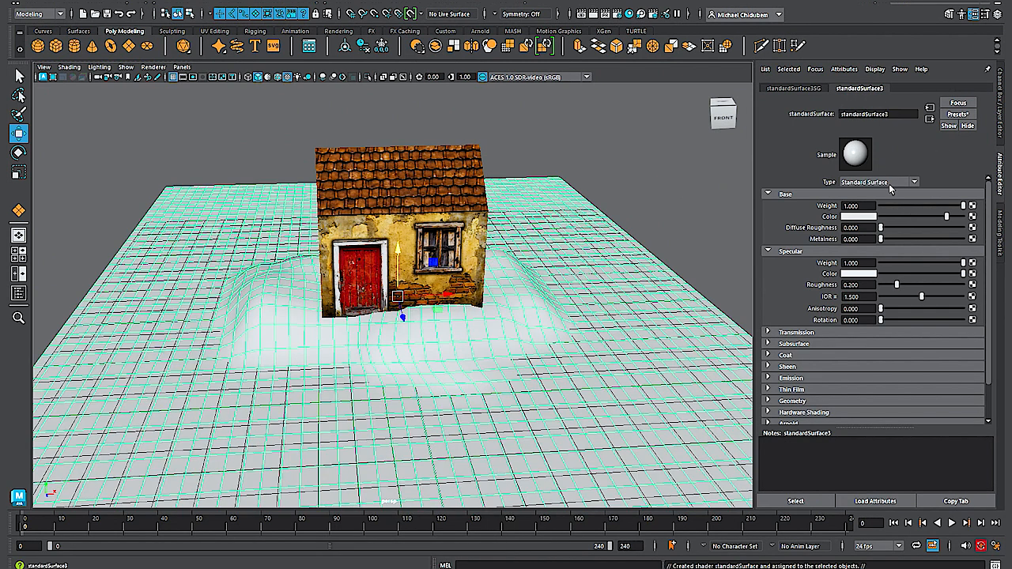
pyautogui.moveTo(896, 114); pyautogui.dragTo(823, 114)
pyautogui.write('Ground1')
pyautogui.press('Return')
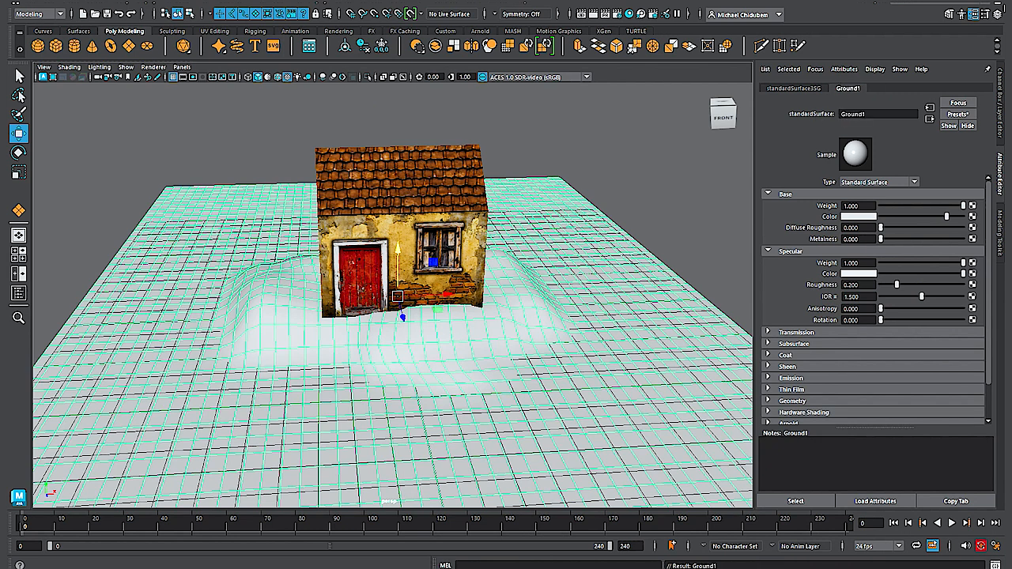
# Step: Connect a File texture to the Ground1 material's base color and load Grass2.jpeg from the sourceimages folder
pyautogui.click(972, 216)
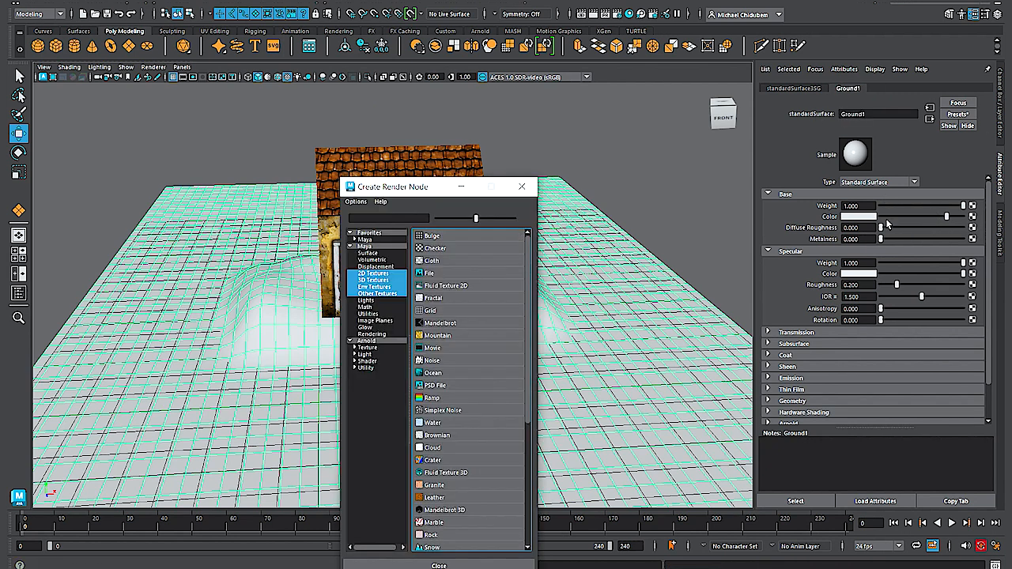
pyautogui.click(430, 273)
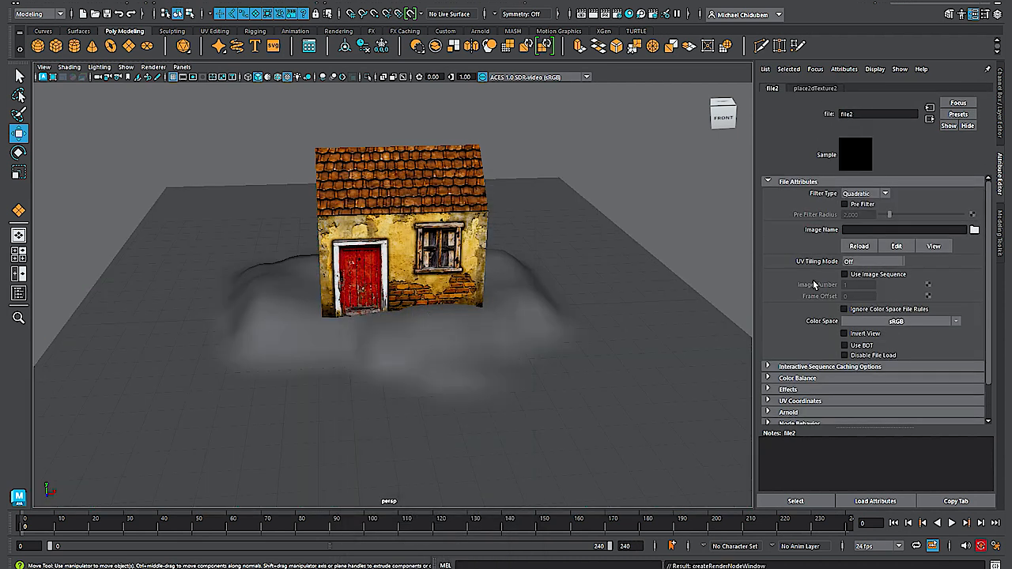
pyautogui.click(975, 230)
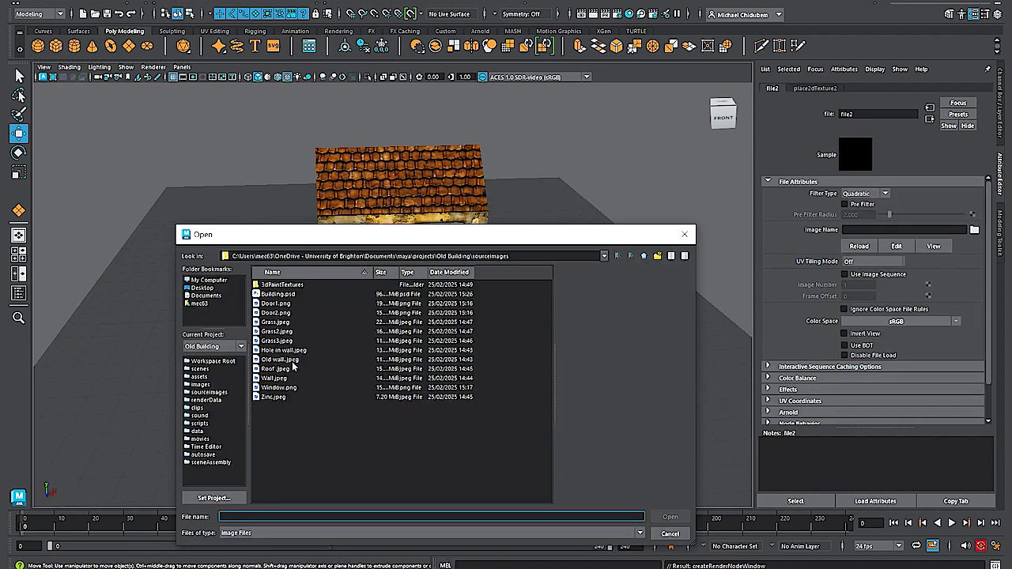
pyautogui.click(283, 390)
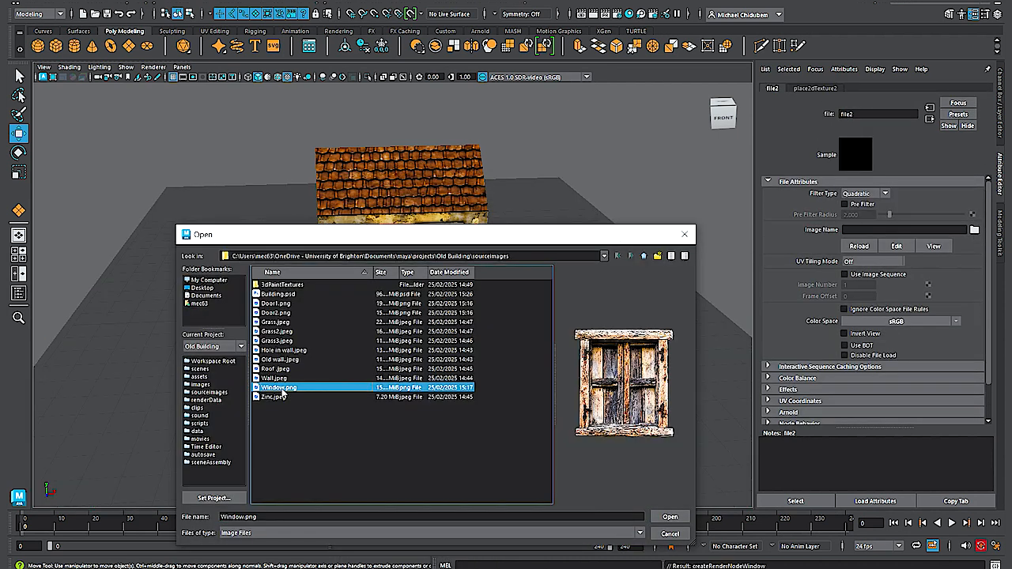
pyautogui.click(285, 342)
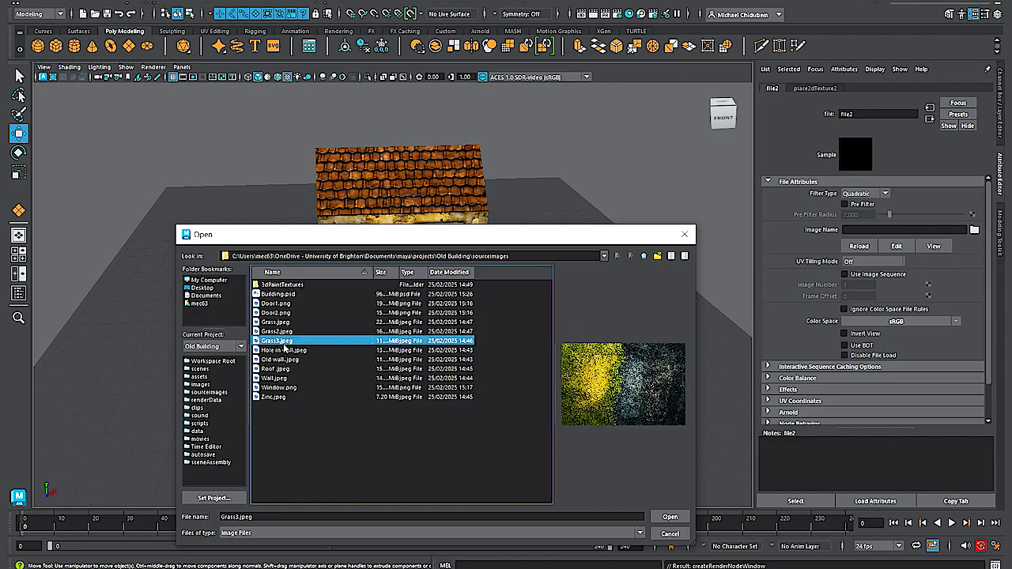
pyautogui.doubleClick(280, 334)
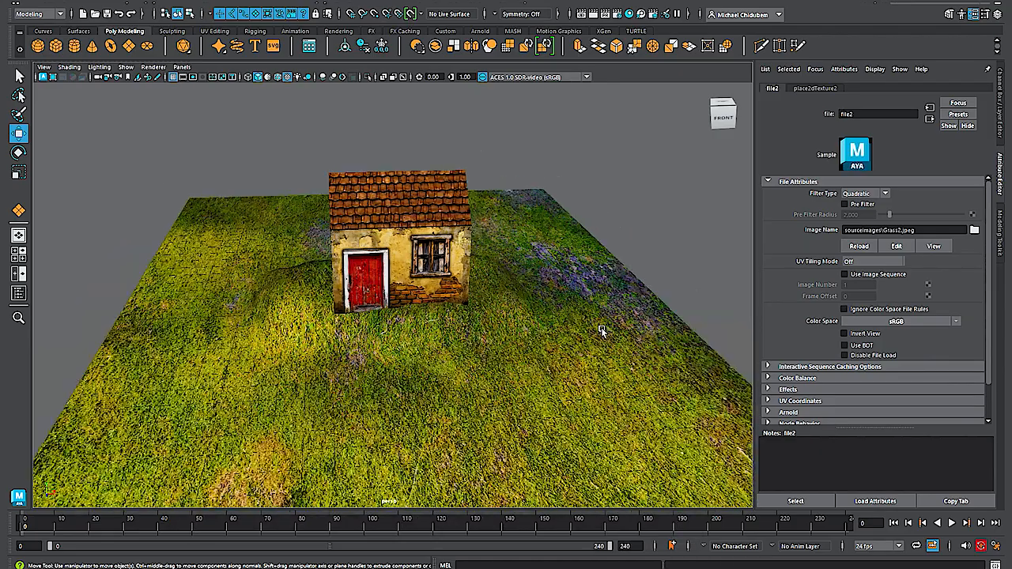
# Step: Examine the textured house and grass ground from the front and side, up close and from farther away
pyautogui.scroll(-1, 600, 332)
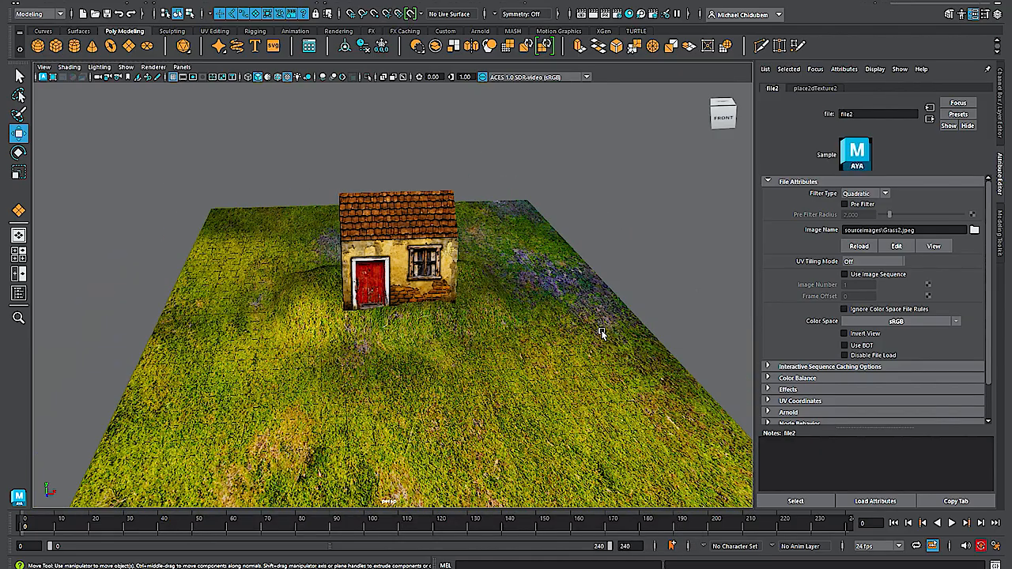
pyautogui.scroll(3, 601, 332)
pyautogui.keyDown('alt'); pyautogui.moveTo(592, 368); pyautogui.dragTo(532, 340); pyautogui.keyUp('alt')
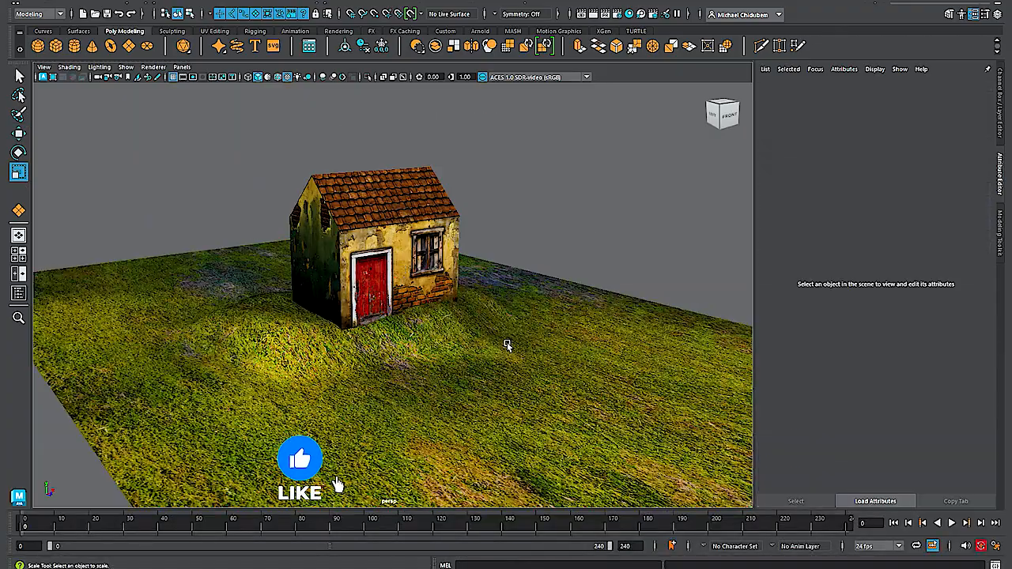
pyautogui.keyDown('alt'); pyautogui.moveTo(506, 344); pyautogui.dragTo(558, 369); pyautogui.keyUp('alt')
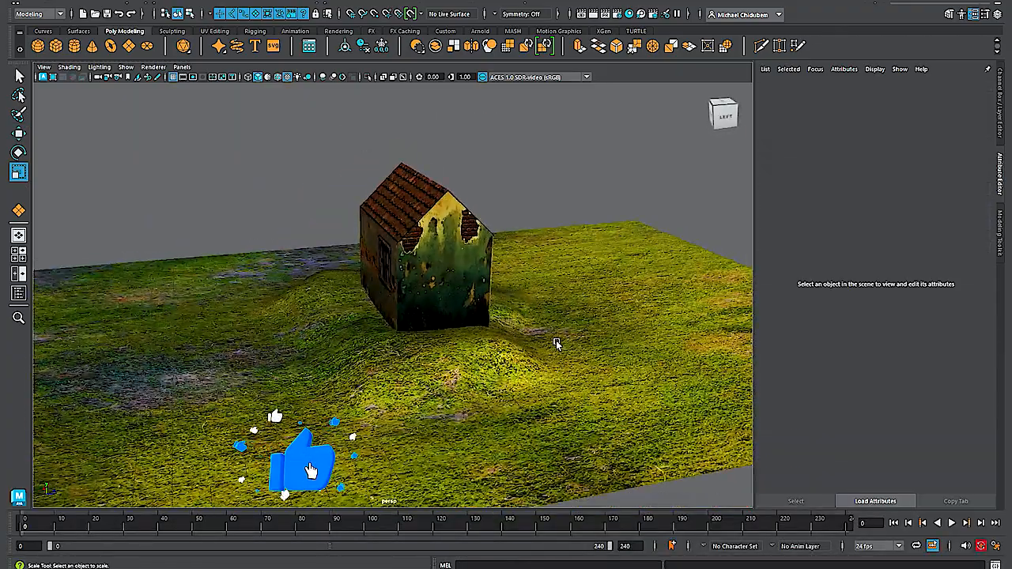
pyautogui.scroll(3, 469, 329)
pyautogui.keyDown('alt'); pyautogui.moveTo(369, 328); pyautogui.dragTo(451, 356); pyautogui.keyUp('alt')
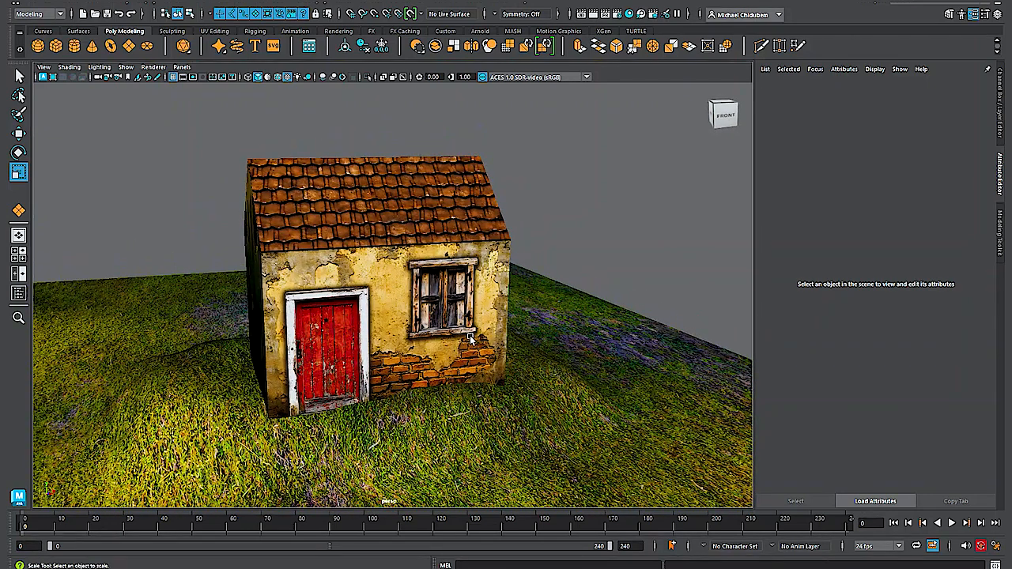